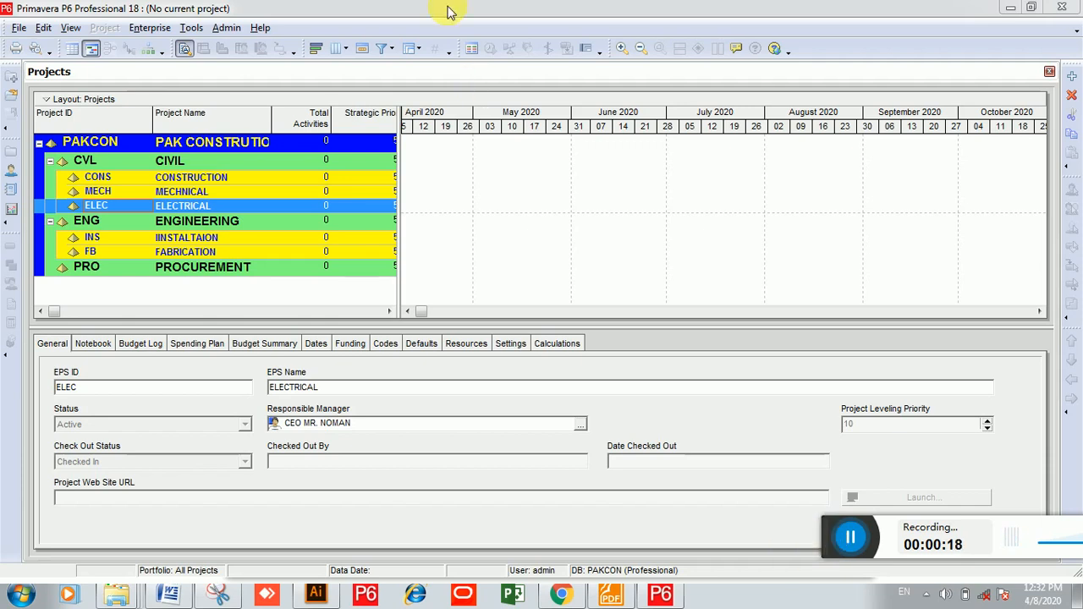
# Open the enterprise calendars, view the resource calendars, and return to the global calendars
pyautogui.click(150, 33)
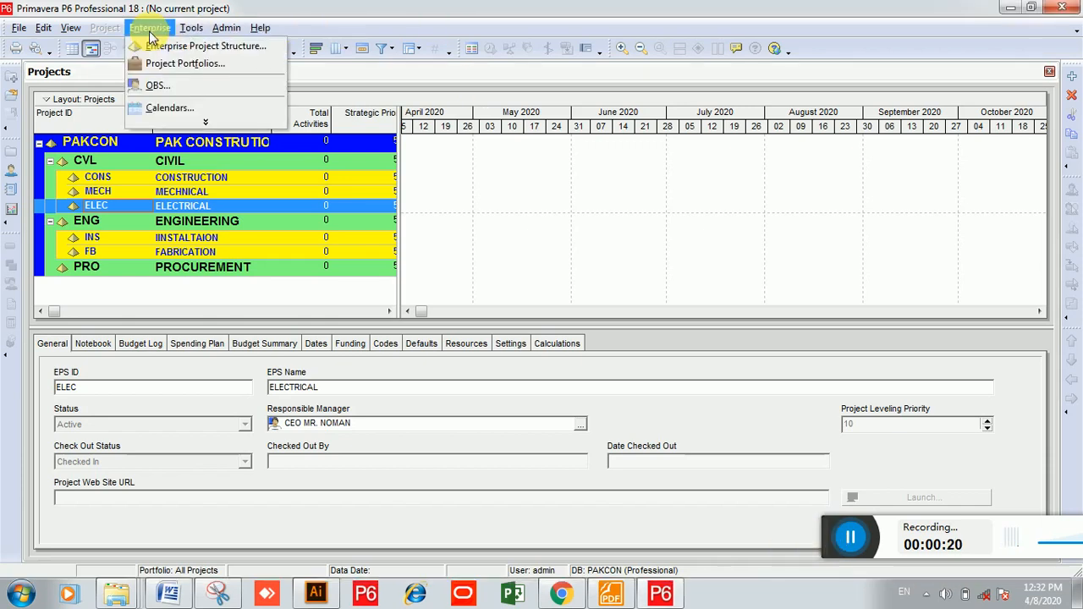
pyautogui.click(206, 124)
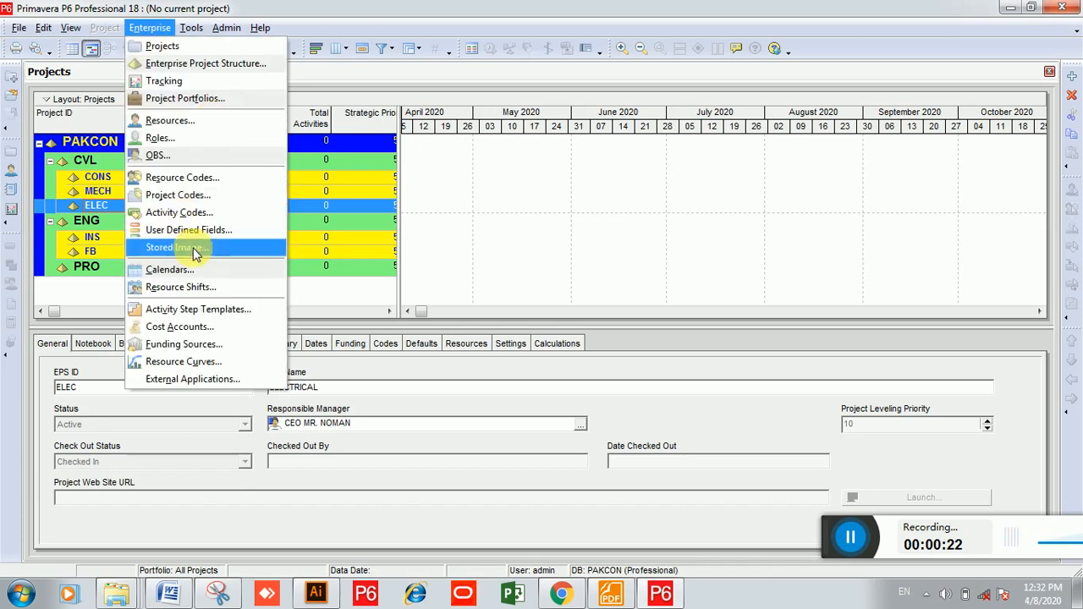
pyautogui.click(198, 268)
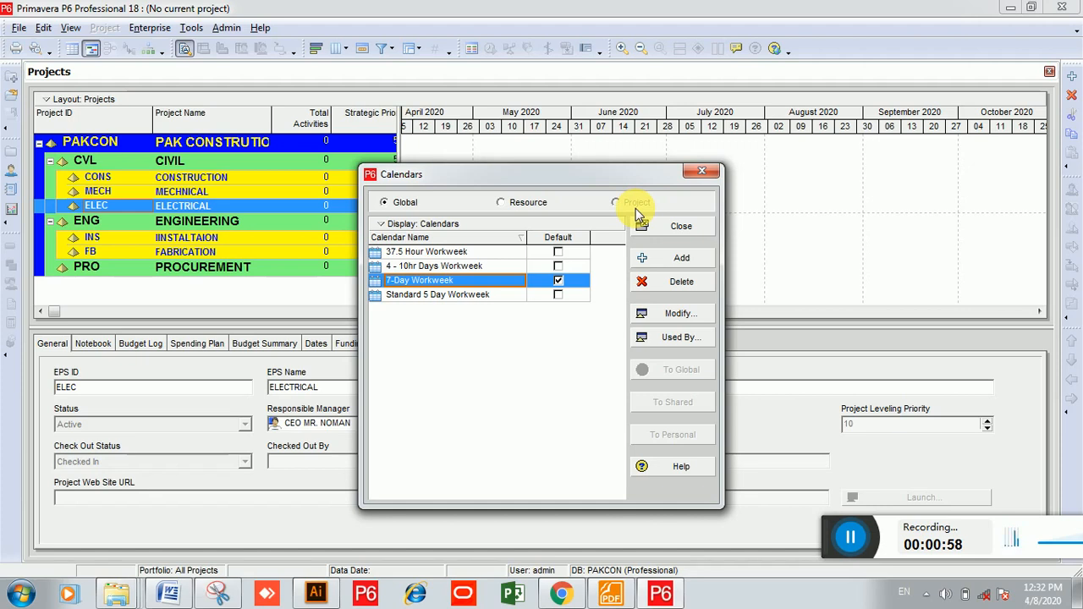
pyautogui.click(527, 206)
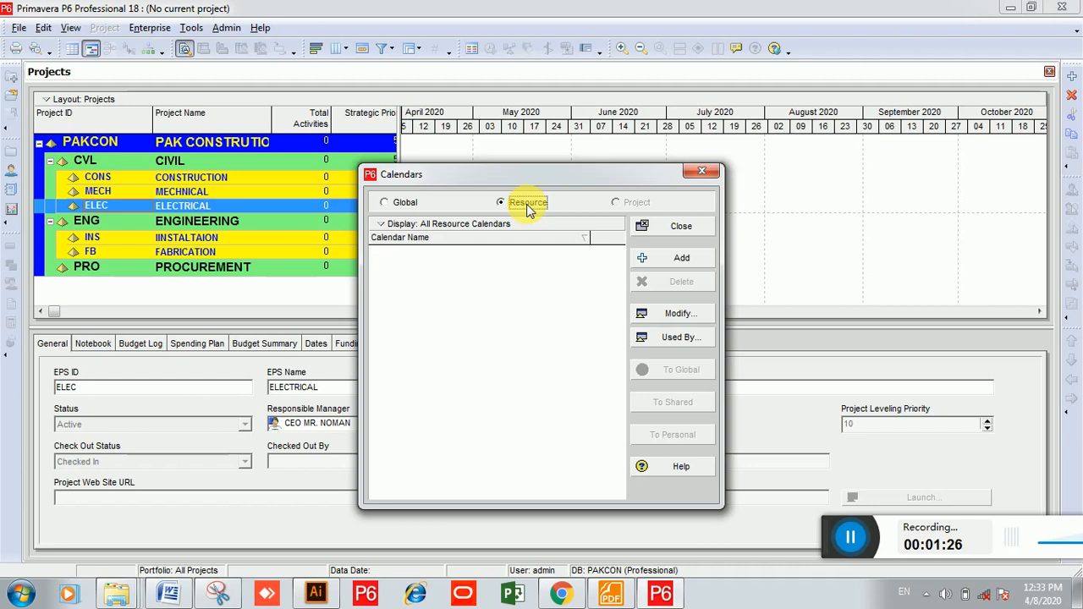
pyautogui.click(391, 206)
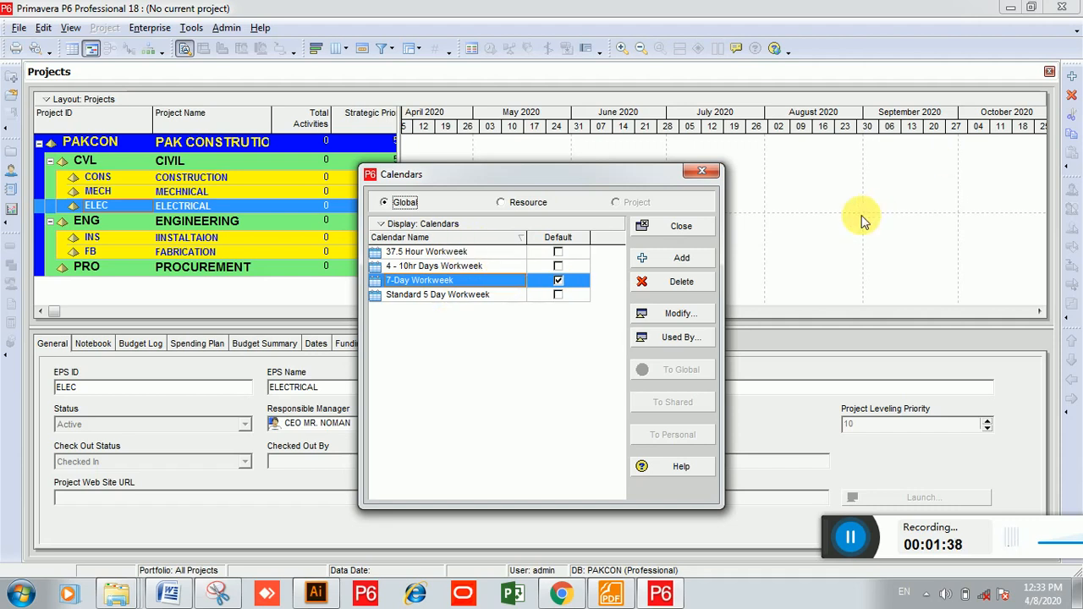
# Add a new global calendar copied from Standard 5 Day Workweek
pyautogui.click(683, 259)
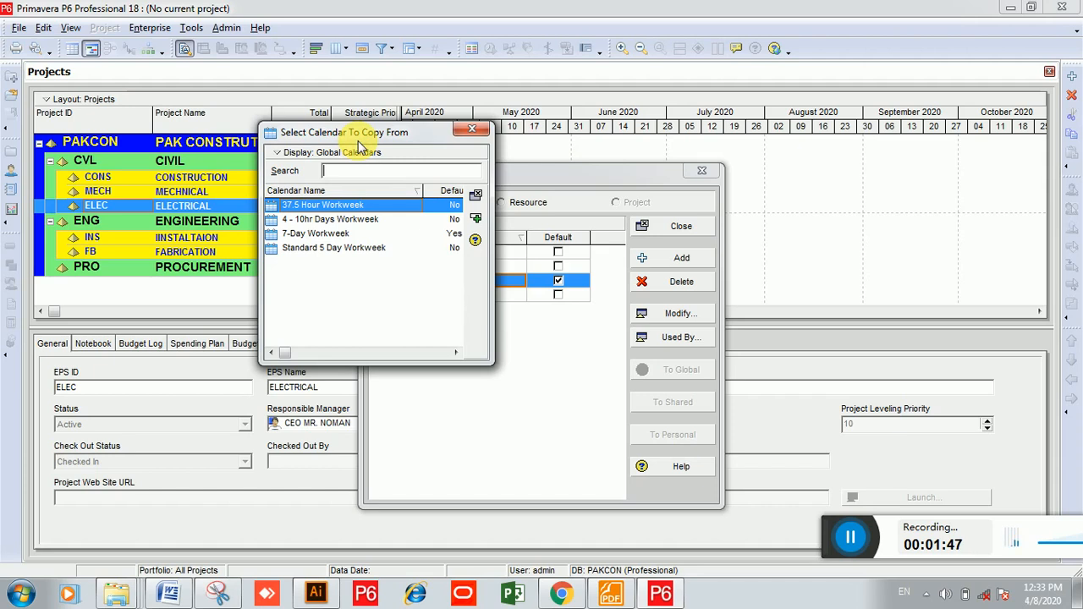
pyautogui.click(337, 249)
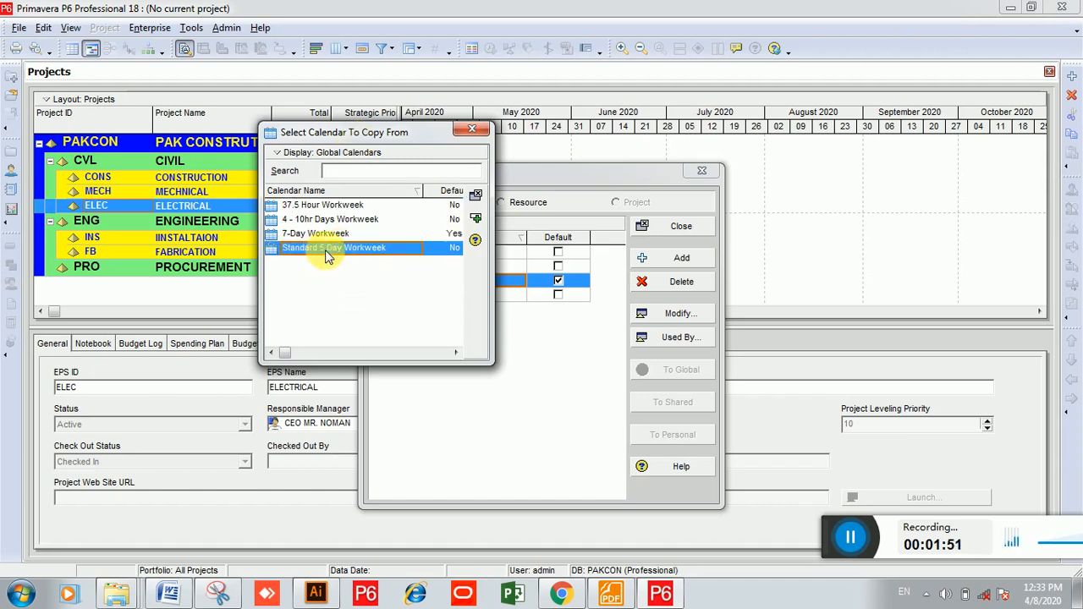
pyautogui.click(475, 219)
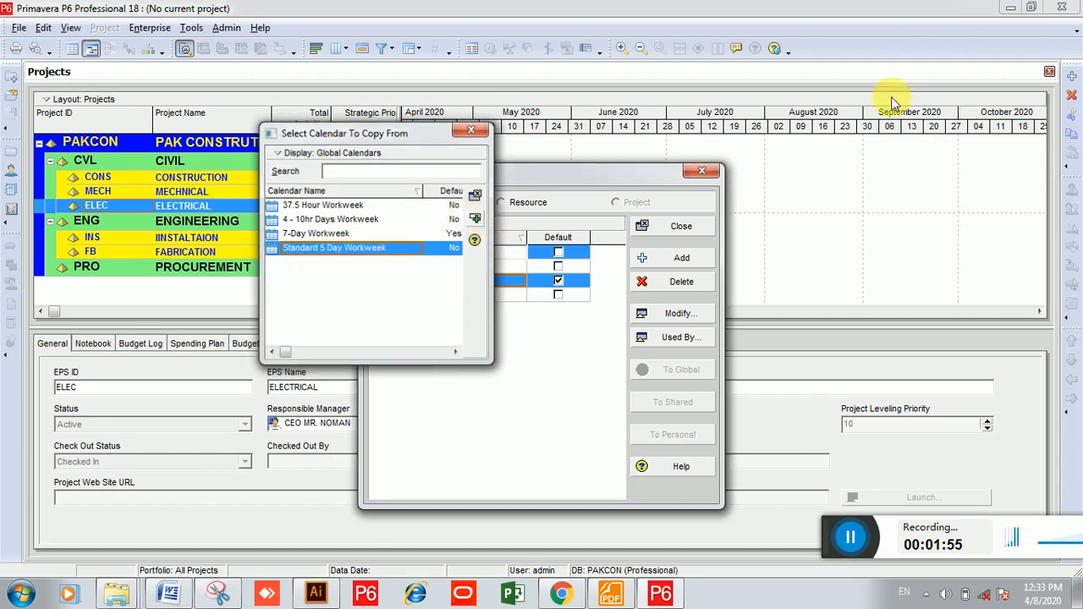
# Name the new calendar 6 DAY WORK WEEK and make it the default global calendar
pyautogui.click(471, 253)
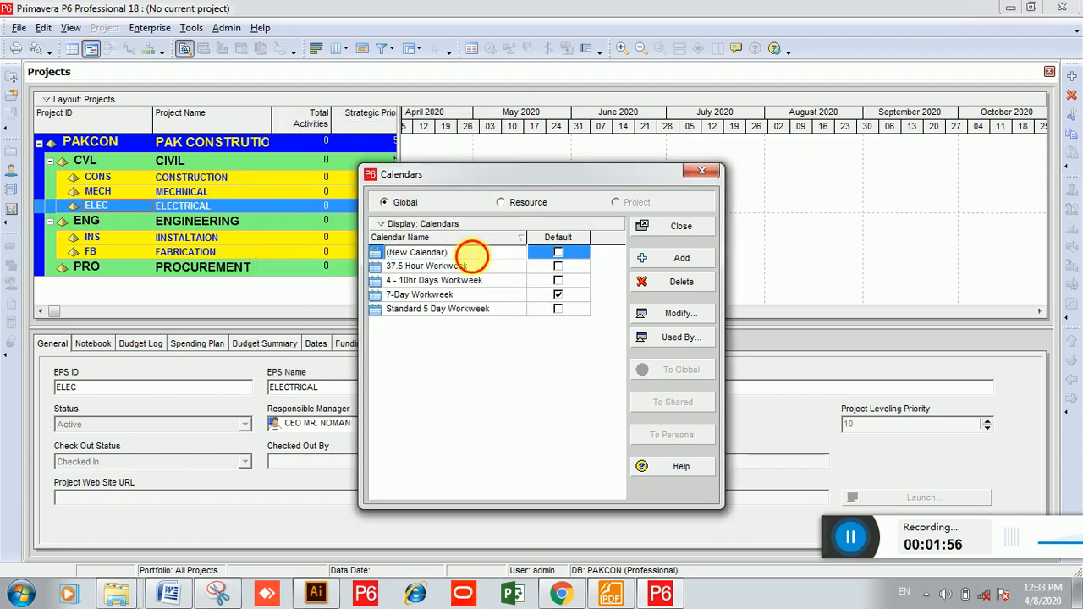
pyautogui.write('6')
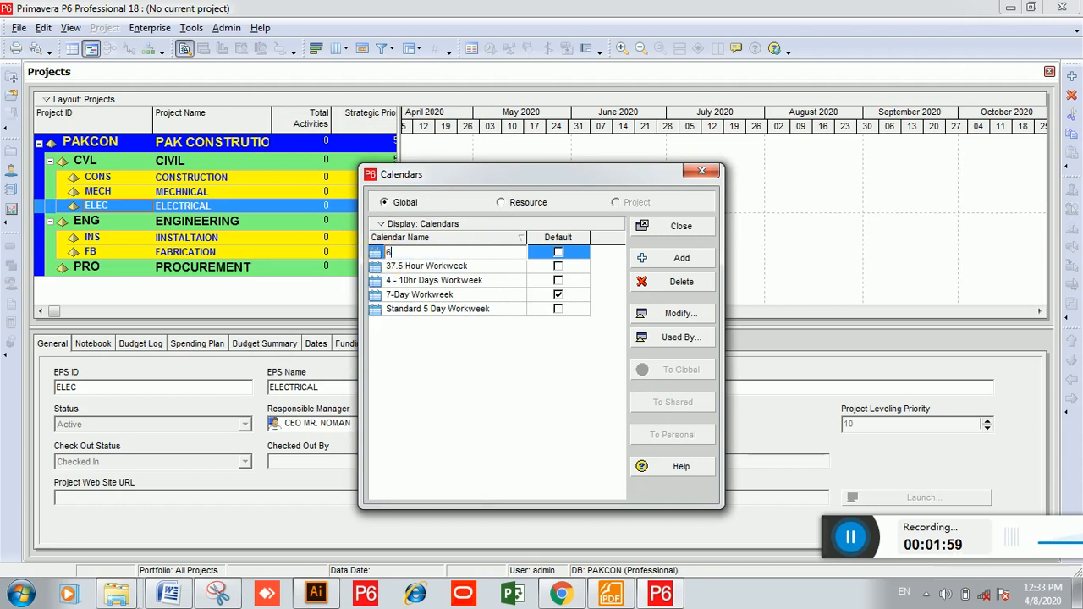
pyautogui.write(' DAY WORK WEEK')
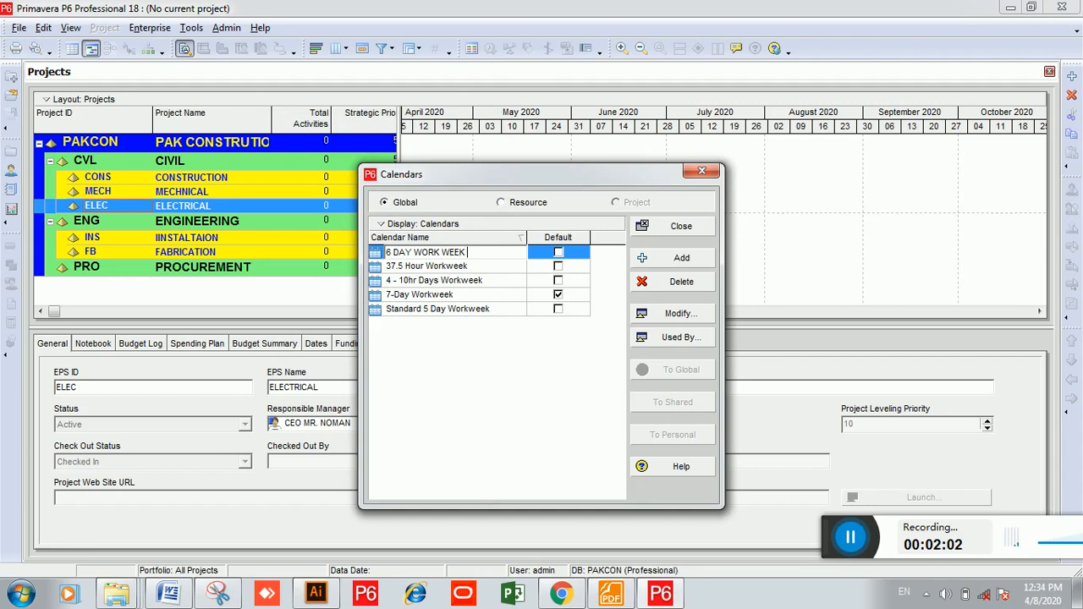
pyautogui.click(402, 402)
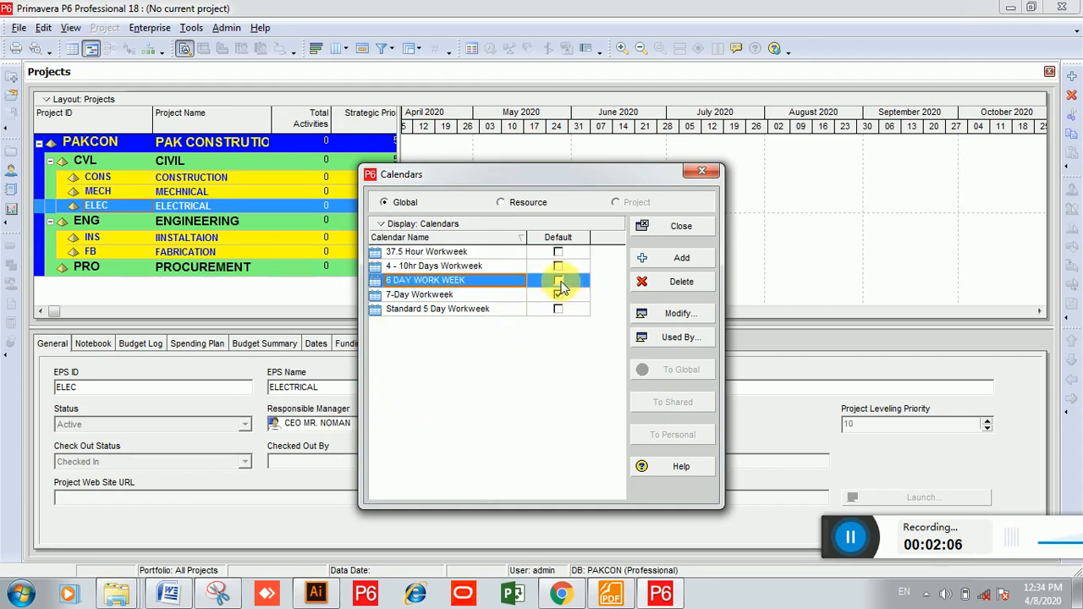
pyautogui.click(559, 284)
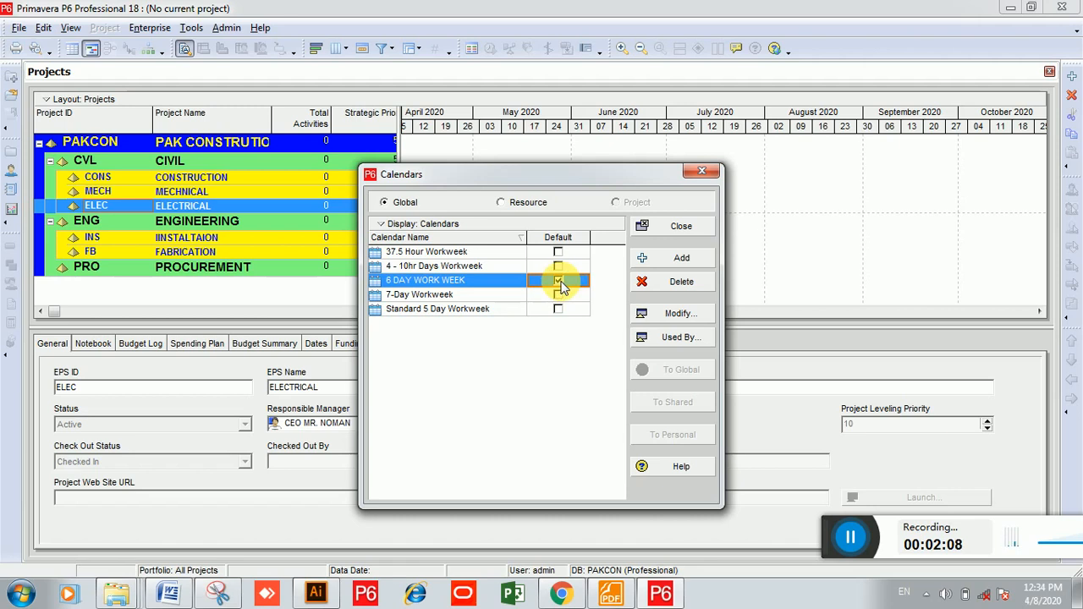
# Modify the 6 DAY WORK WEEK calendar's workweek so that Saturday has 8 standard work hours
pyautogui.click(686, 314)
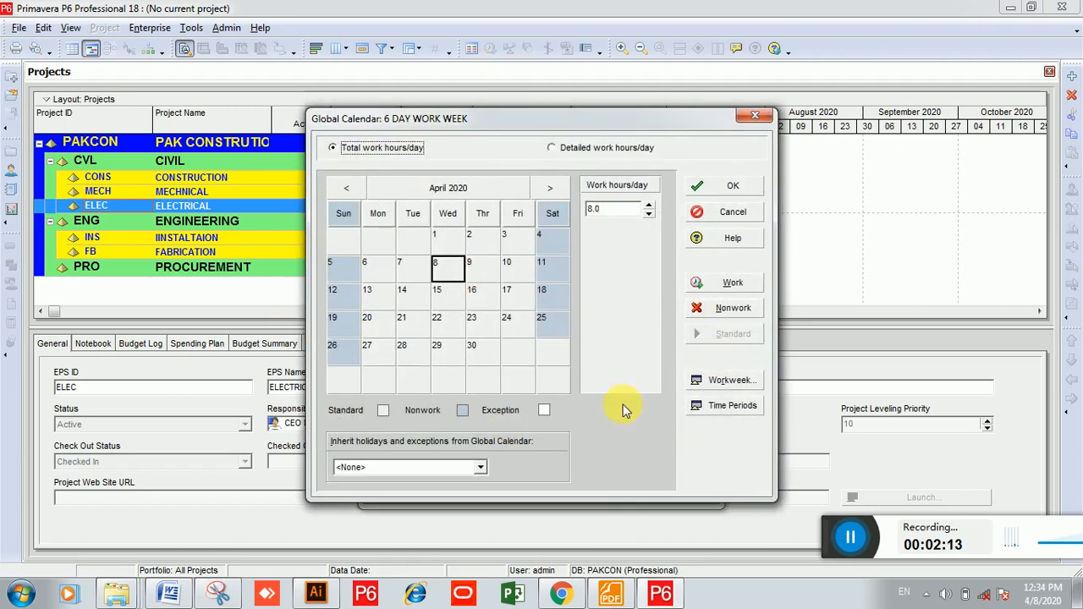
pyautogui.click(729, 380)
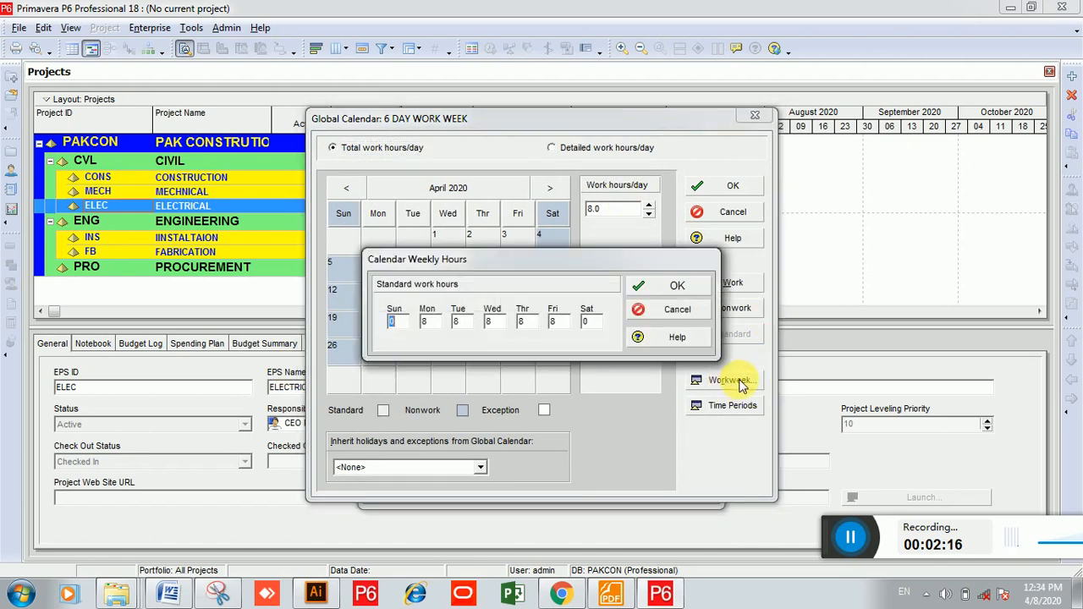
pyautogui.click(597, 323)
pyautogui.moveTo(602, 325); pyautogui.dragTo(569, 327)
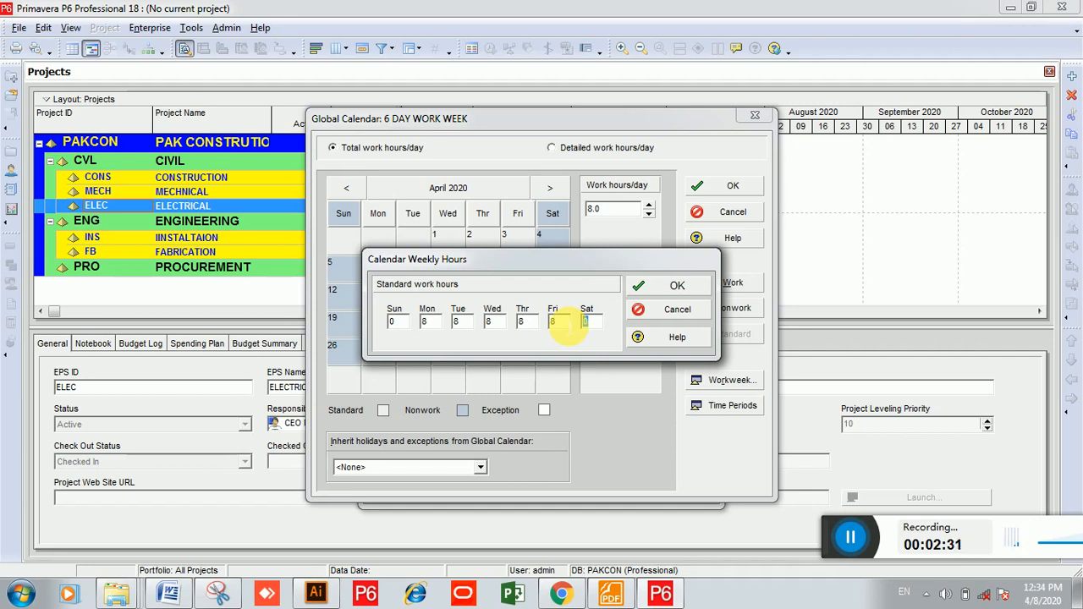
pyautogui.write('8')
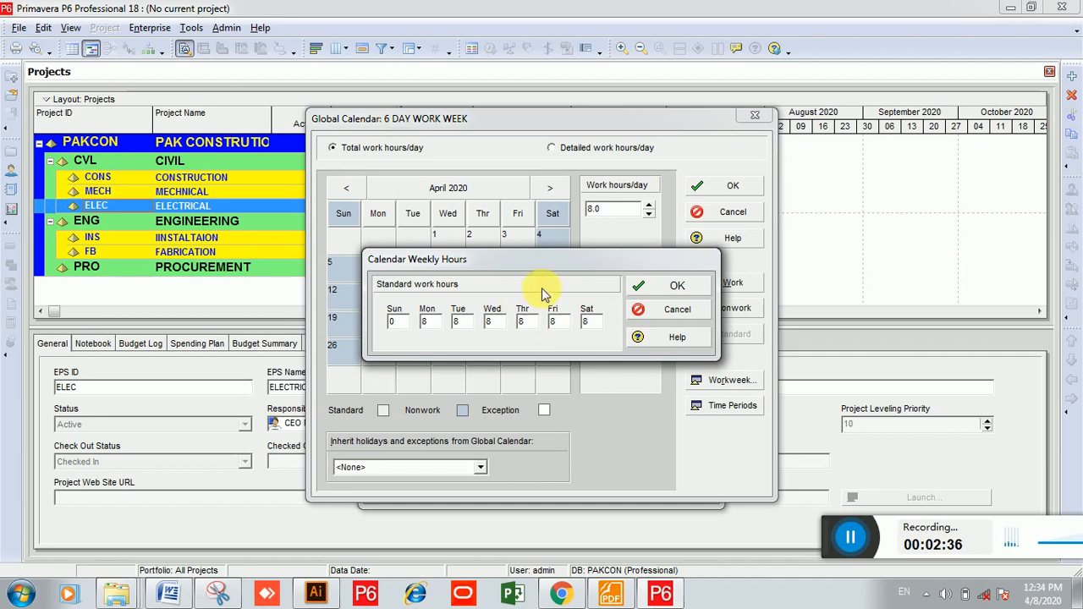
pyautogui.click(679, 288)
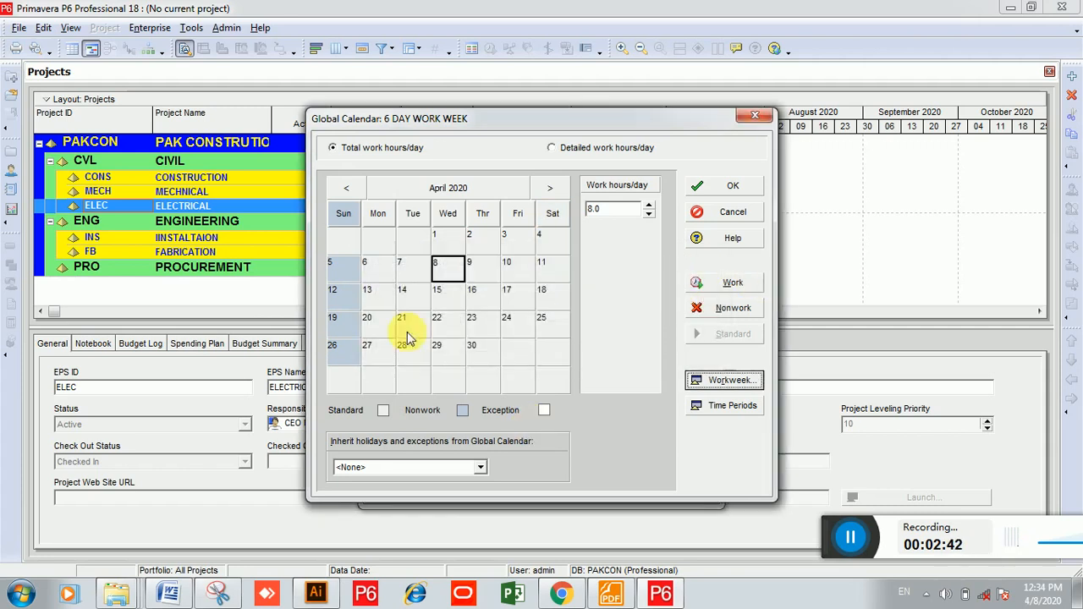
pyautogui.click(481, 269)
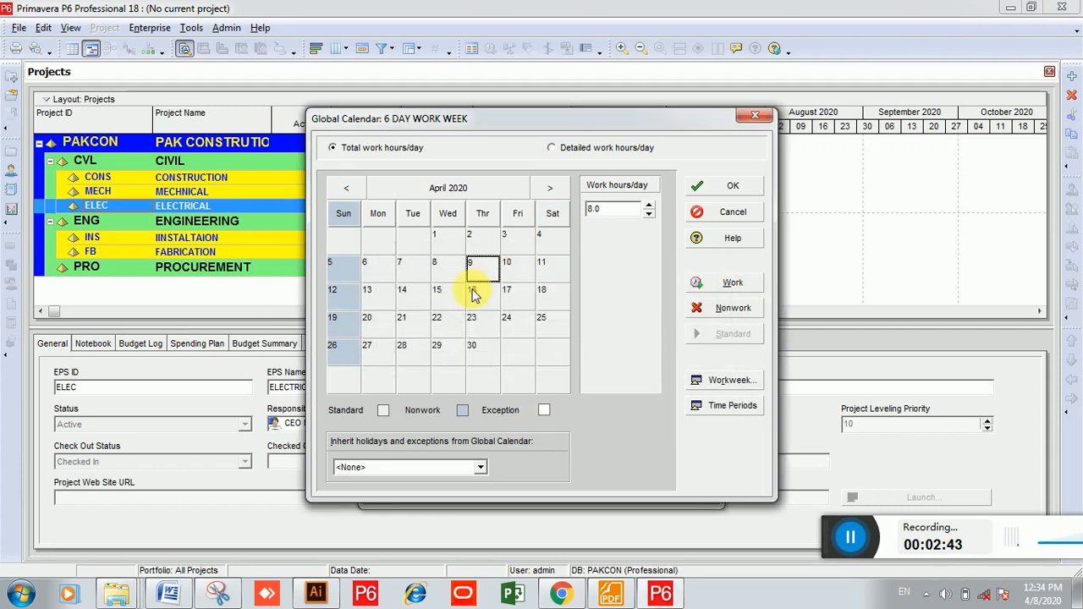
# Switch the calendar to detailed work hours per day and select Monday through Saturday in its weekly hours
pyautogui.click(572, 152)
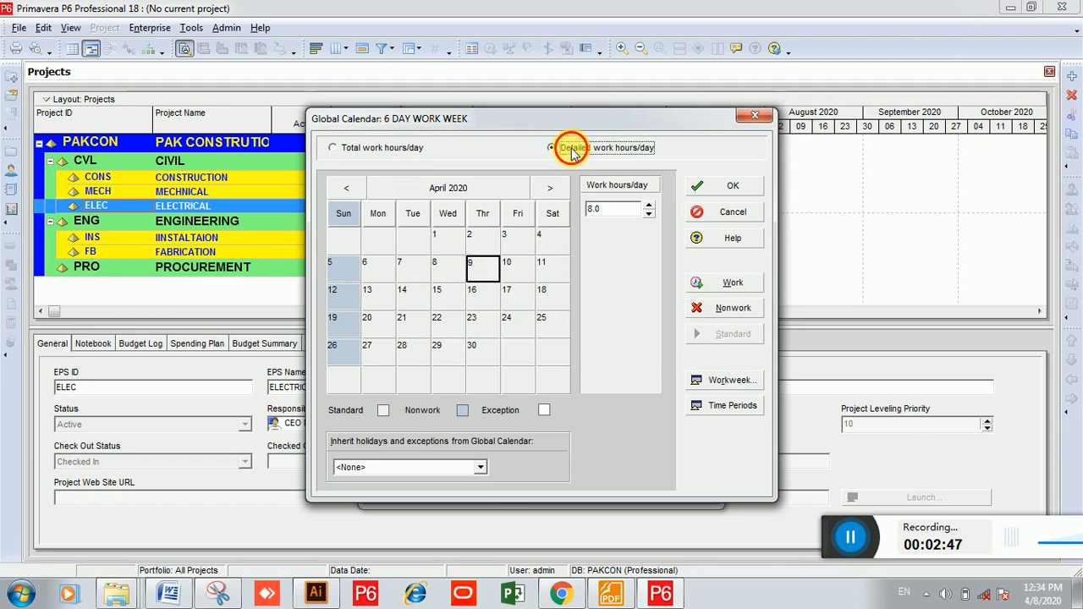
pyautogui.click(727, 382)
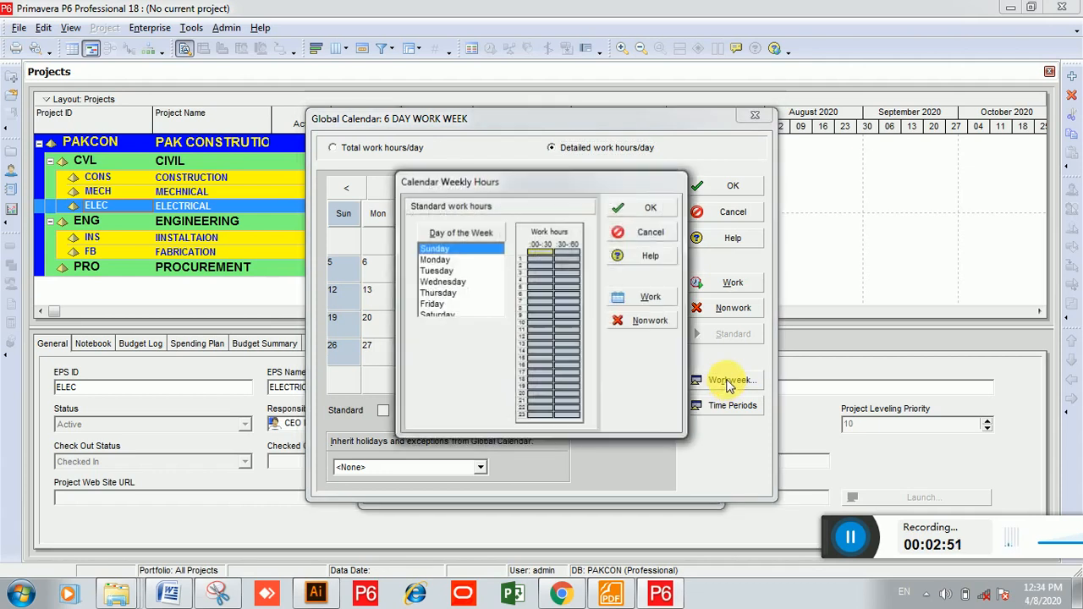
pyautogui.click(449, 260)
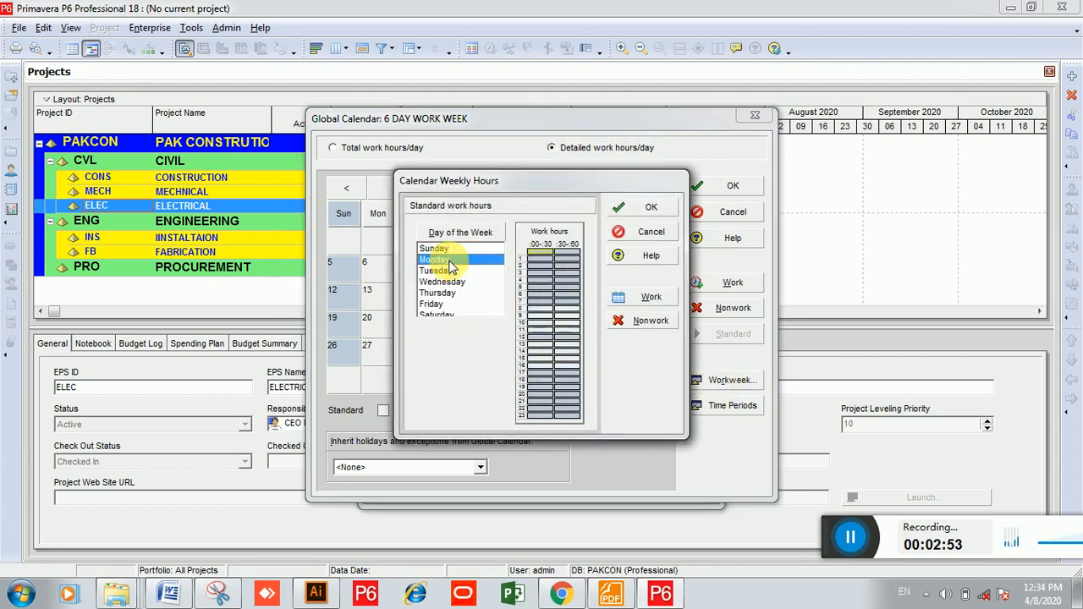
pyautogui.hotkey('shift', 'Down')
pyautogui.hotkey('shift', 'Down')
pyautogui.hotkey('shift', 'Down')
pyautogui.hotkey('shift', 'Down')
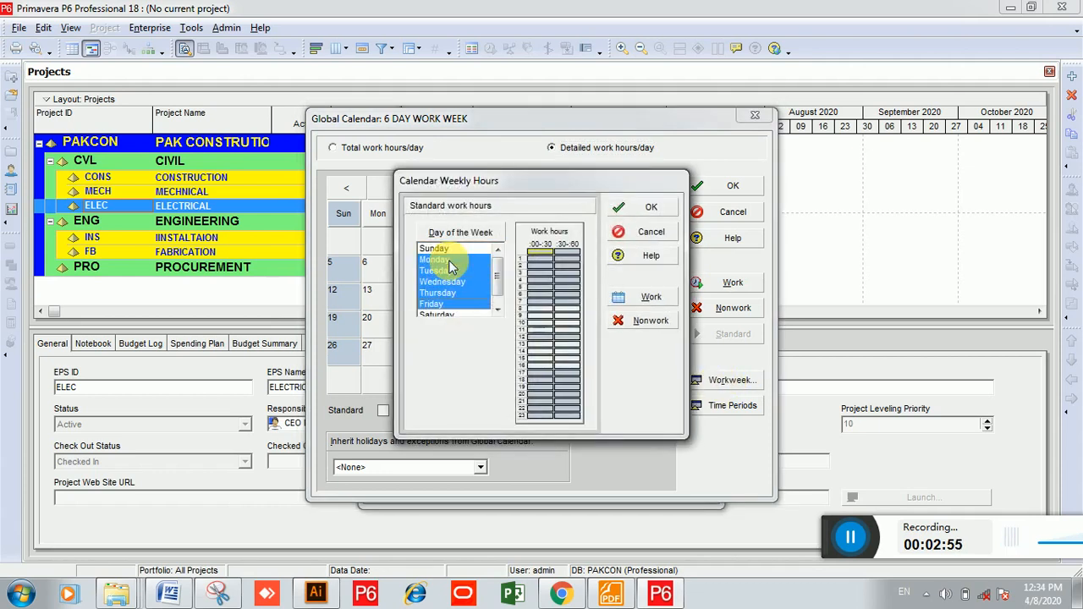
pyautogui.hotkey('shift', 'Down')
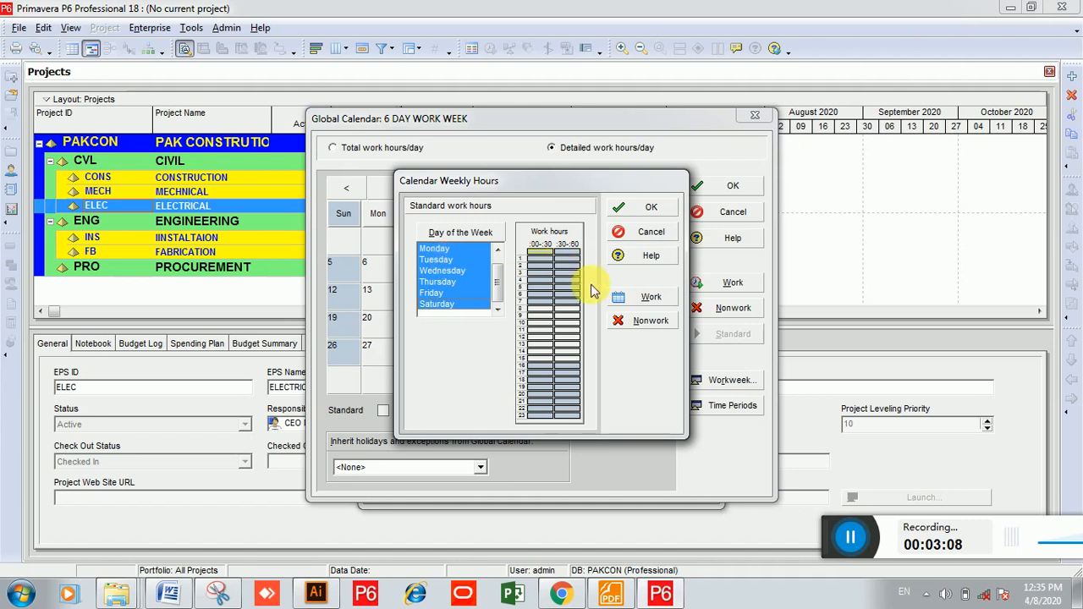
# Mark both half hours from 12:00 to 13:00 as nonwork time for Monday through Saturday
pyautogui.click(544, 310)
pyautogui.moveTo(561, 310); pyautogui.dragTo(544, 349)
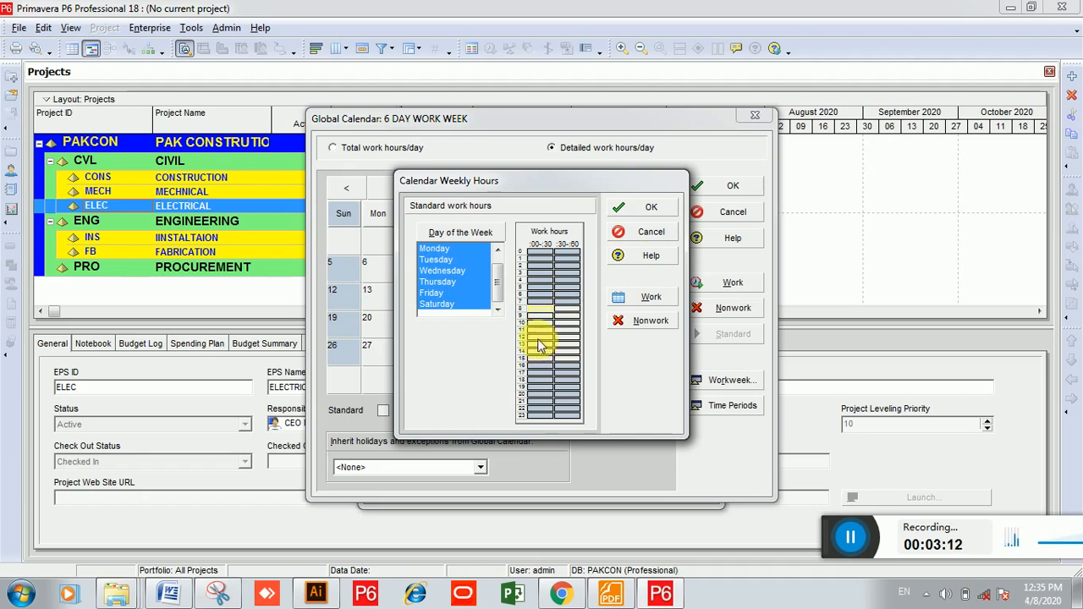
pyautogui.click(539, 339)
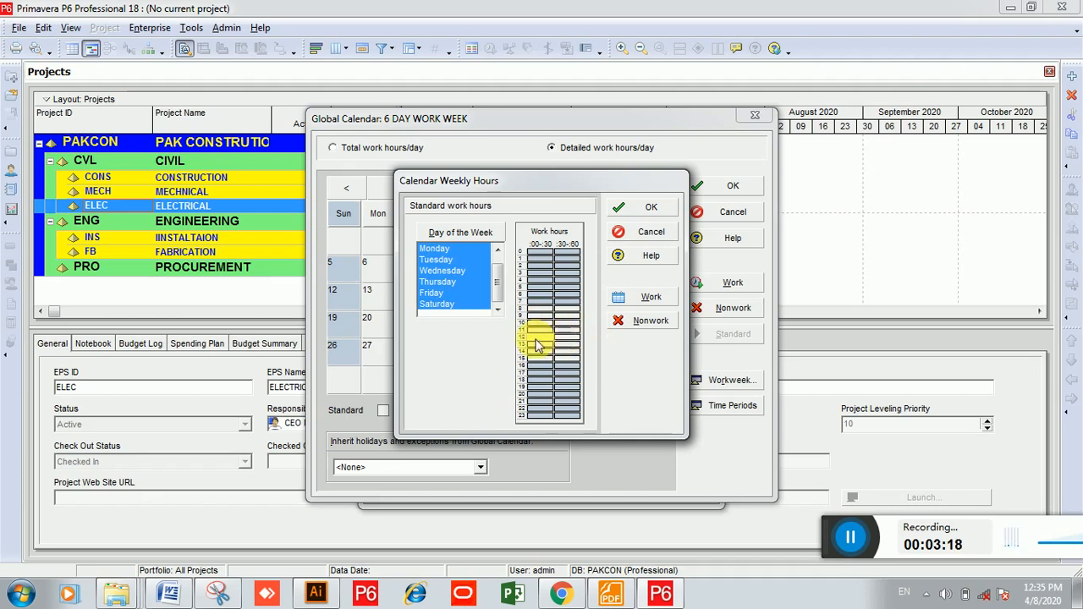
pyautogui.click(537, 339)
pyautogui.click(633, 322)
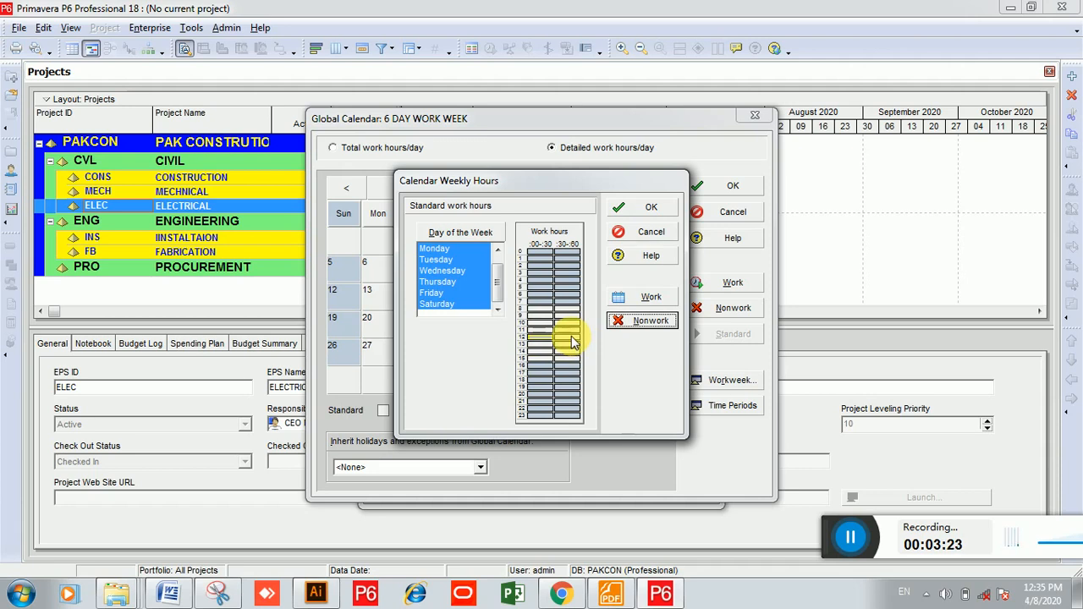
pyautogui.click(572, 341)
pyautogui.click(634, 322)
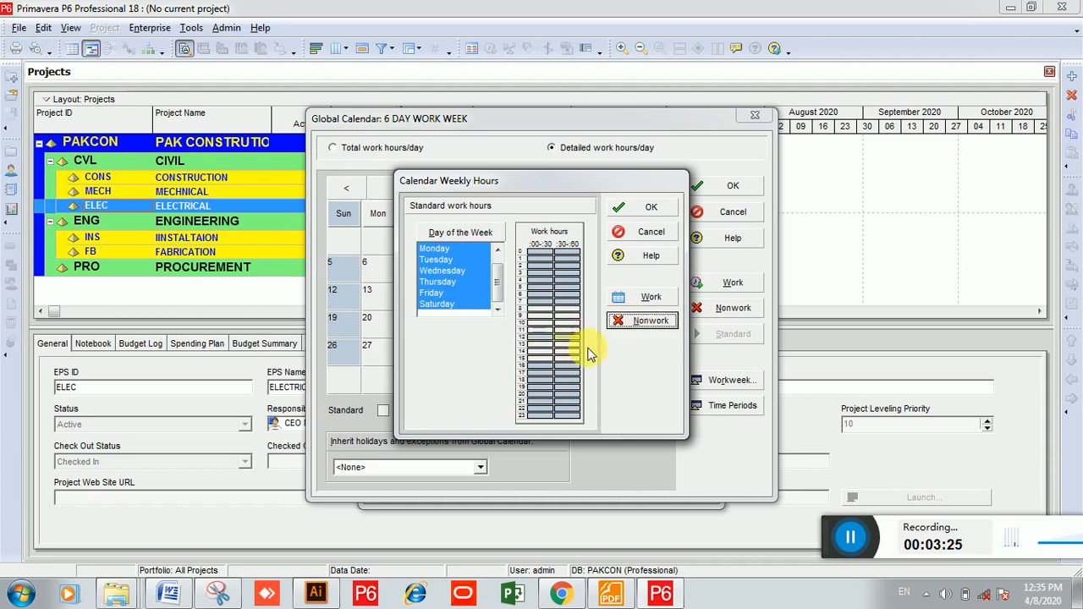
# Mark both half hours from 16:00 to 17:00 as work time for the selected days and accept the weekly hours
pyautogui.click(546, 370)
pyautogui.click(634, 297)
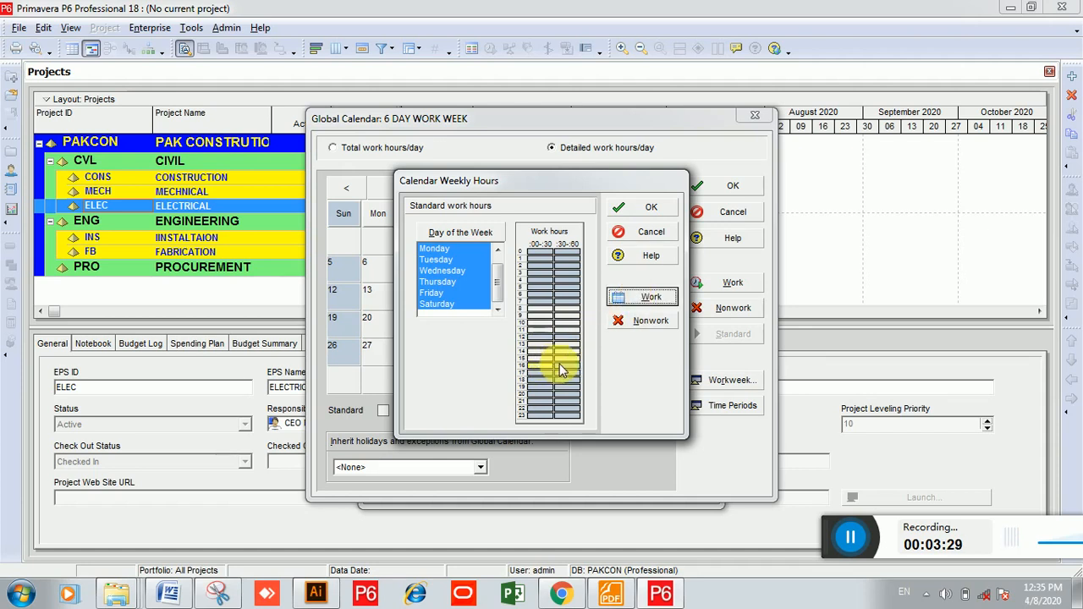
pyautogui.click(567, 366)
pyautogui.click(641, 300)
pyautogui.click(547, 365)
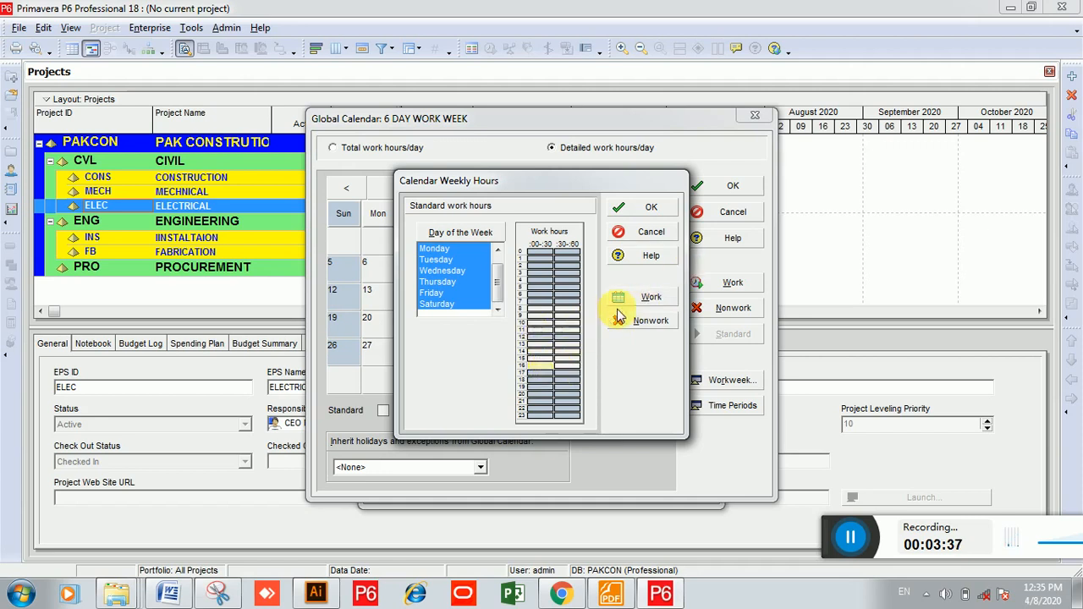
pyautogui.click(651, 209)
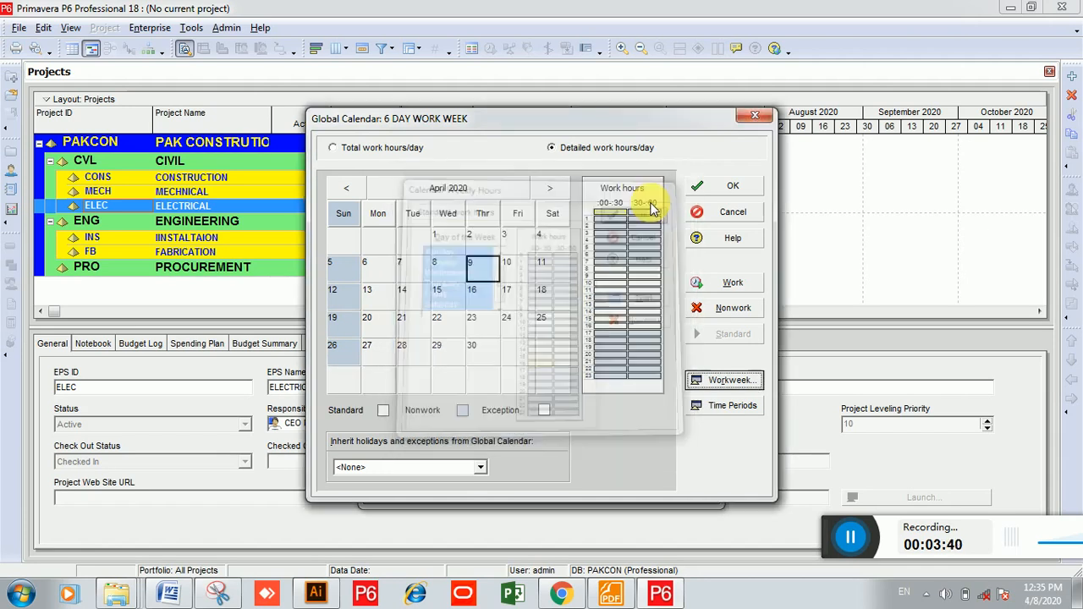
# Mark Friday, 1 May 2020, as a nonwork day in the 6 DAY WORK WEEK calendar
pyautogui.click(385, 272)
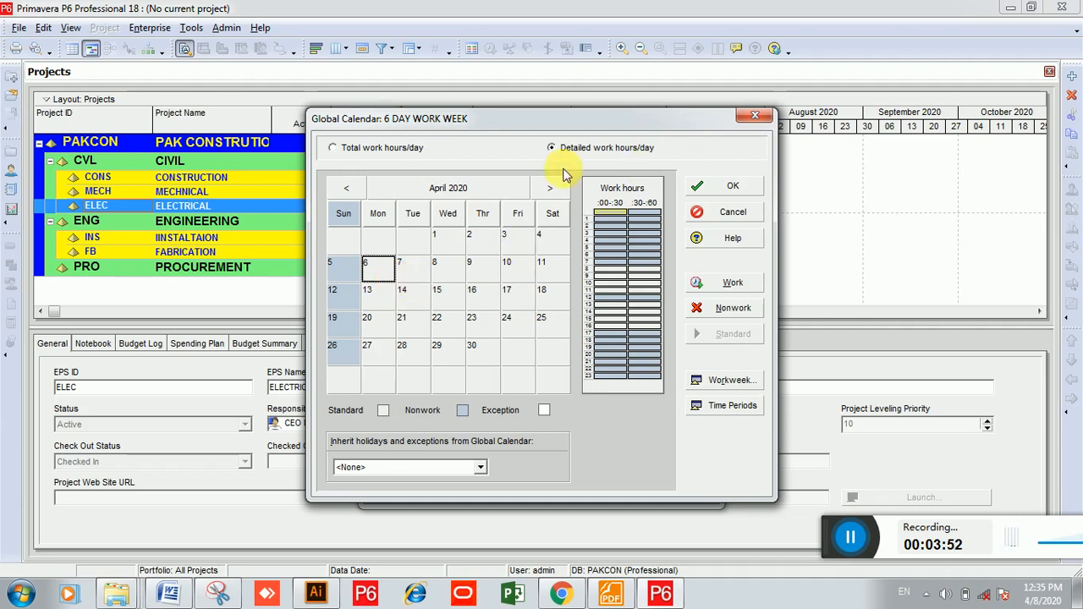
pyautogui.click(544, 187)
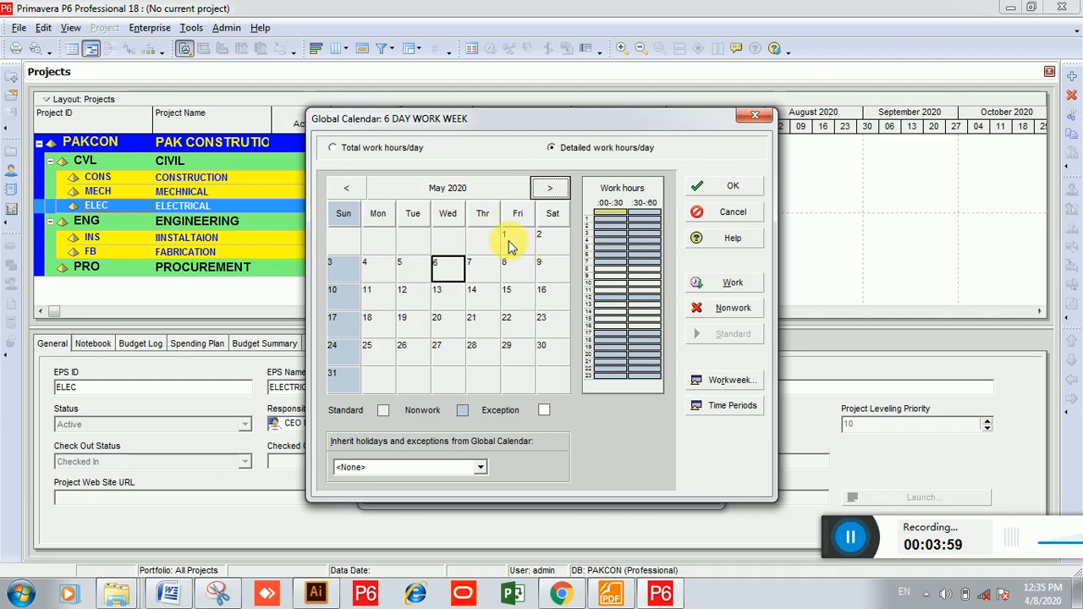
pyautogui.click(508, 242)
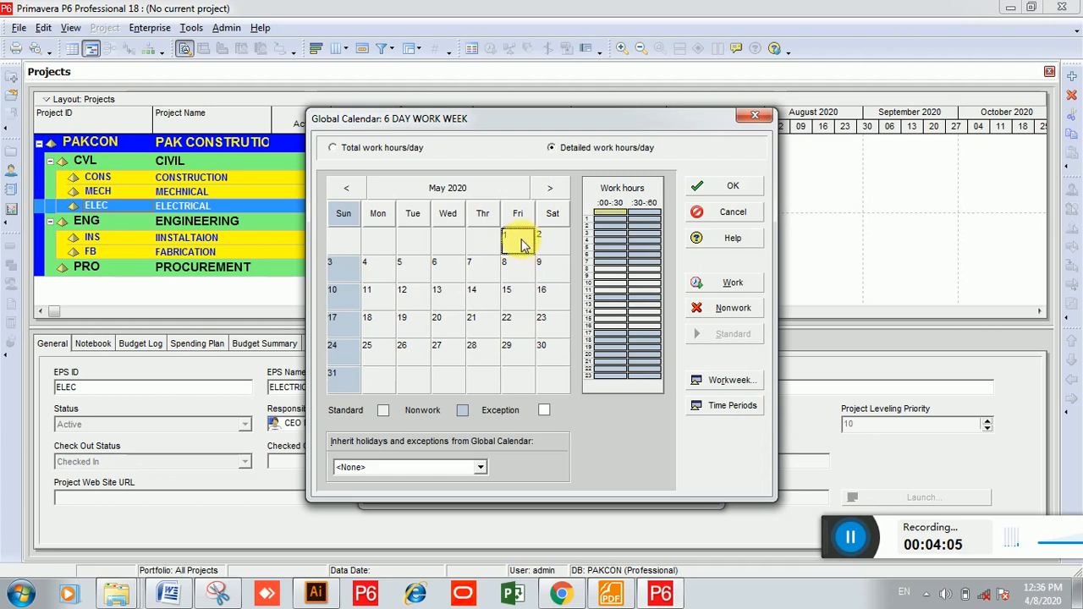
pyautogui.click(745, 310)
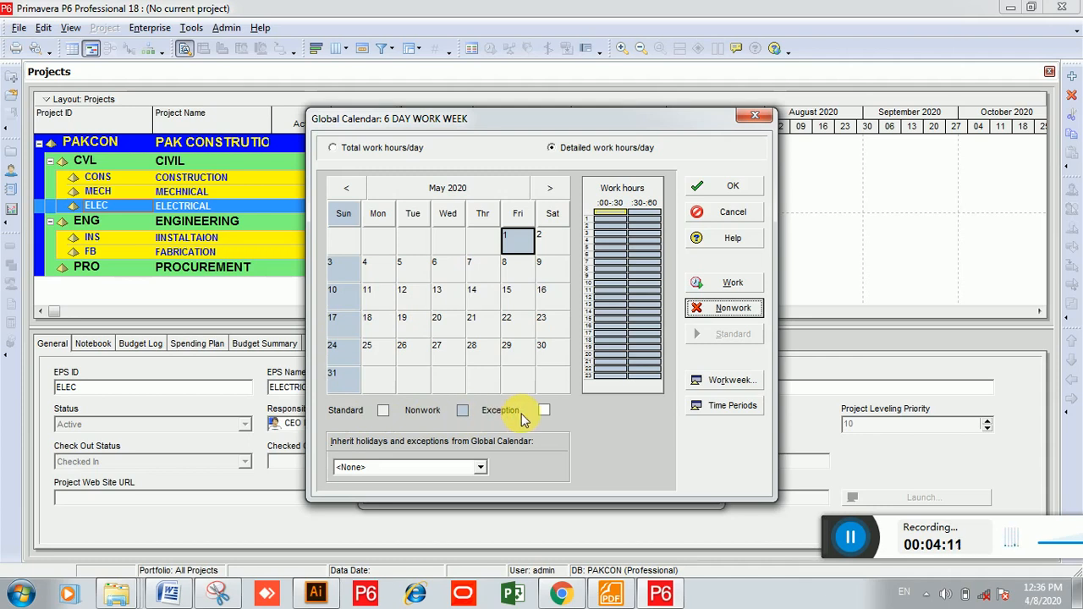
# Mark 23, 25 and 26 May 2020 as nonwork days in the 6 DAY WORK WEEK calendar
pyautogui.click(438, 267)
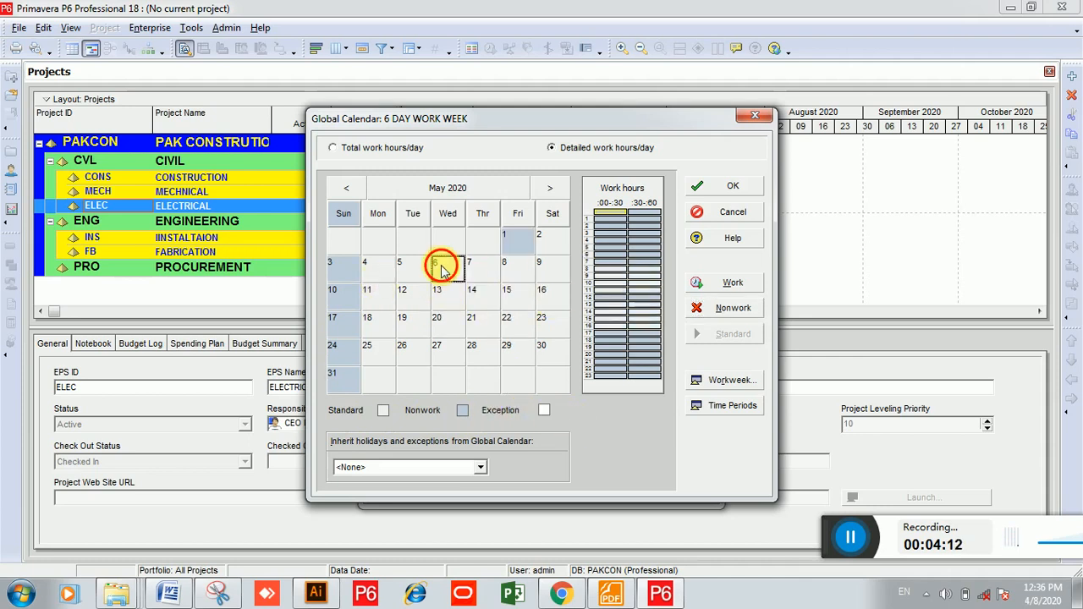
pyautogui.click(548, 326)
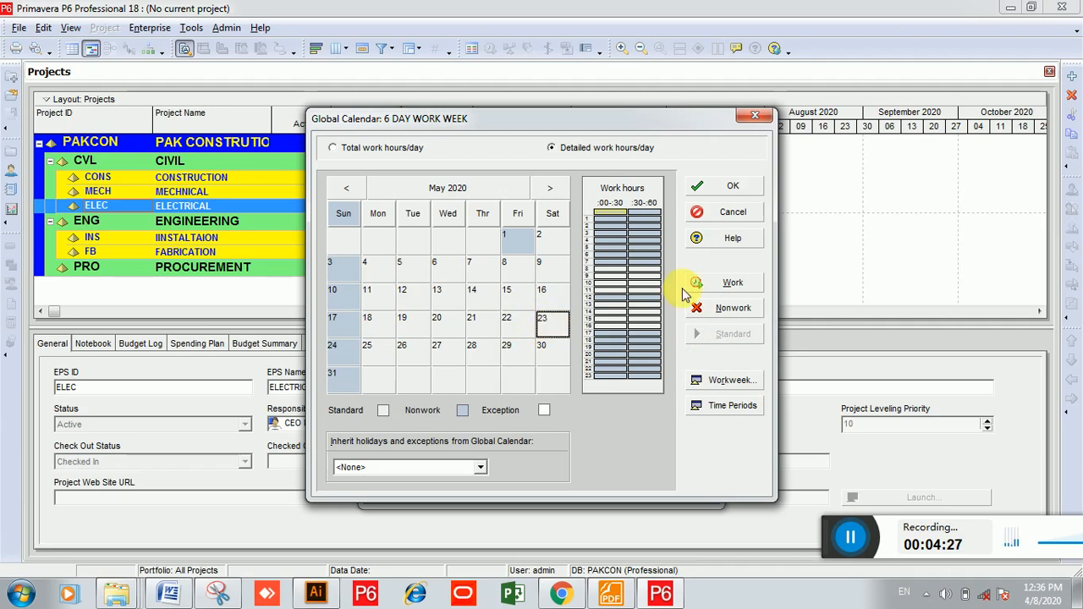
pyautogui.click(706, 308)
pyautogui.click(375, 346)
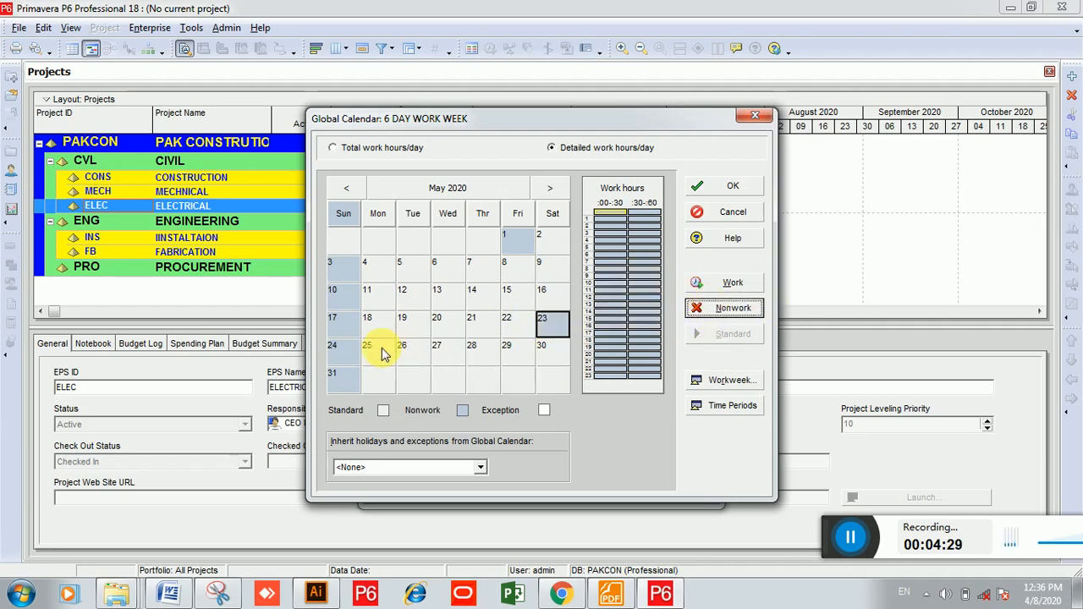
pyautogui.click(692, 309)
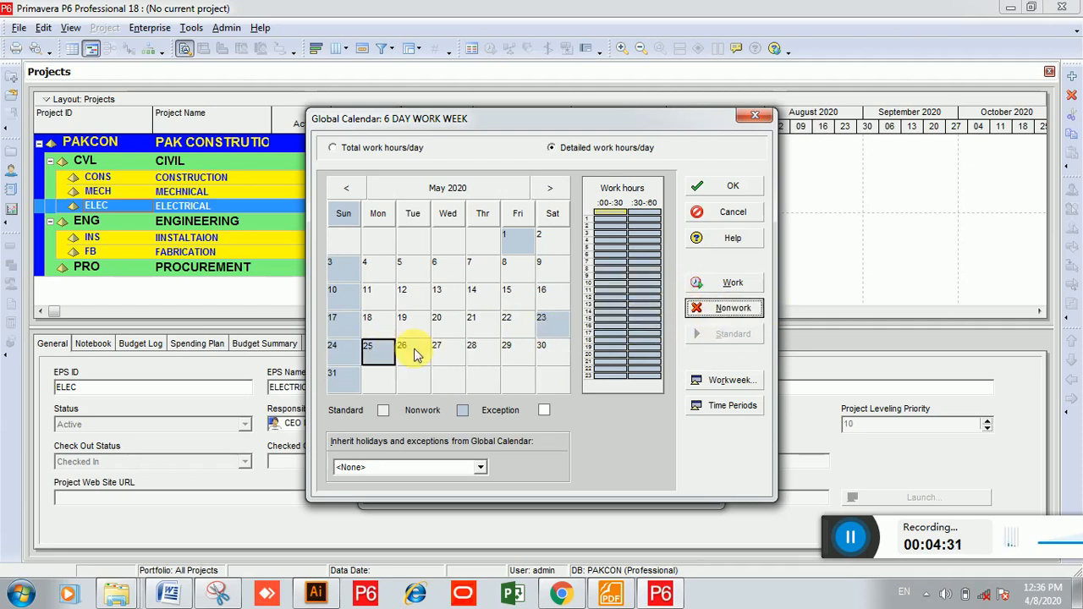
pyautogui.click(412, 351)
pyautogui.click(696, 308)
# Mark the hours from 13:00 to 17:00 on Monday, 11 May 2020, as nonwork time
pyautogui.click(412, 297)
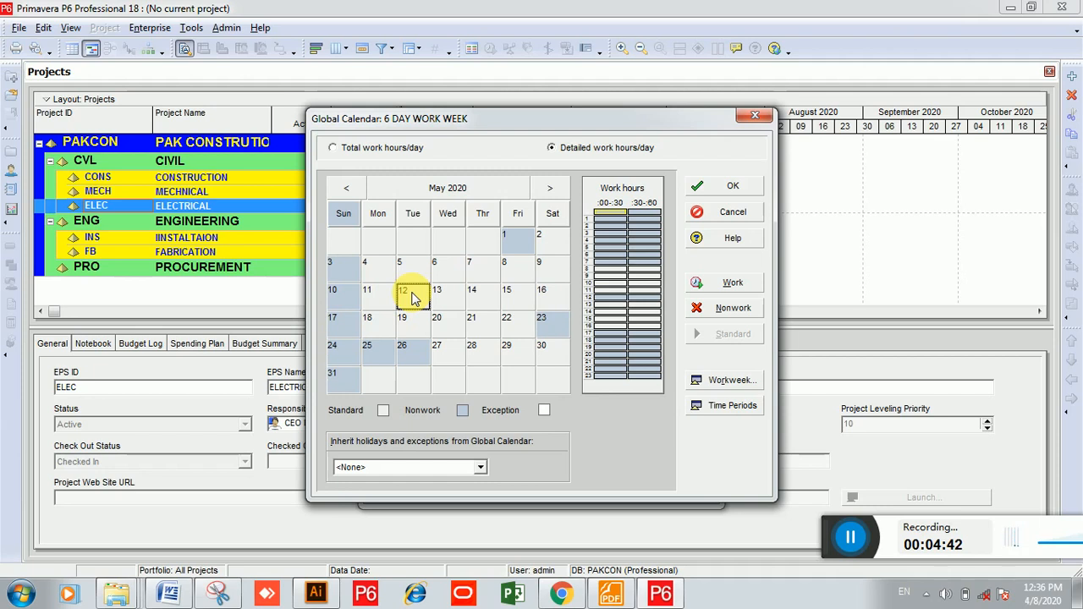
pyautogui.click(375, 291)
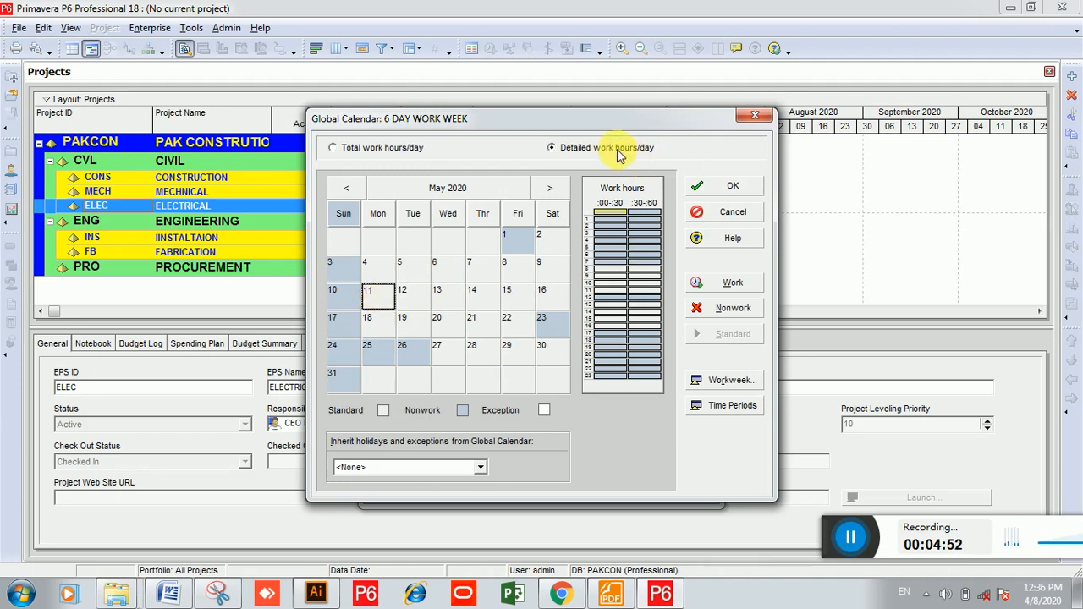
pyautogui.click(618, 310)
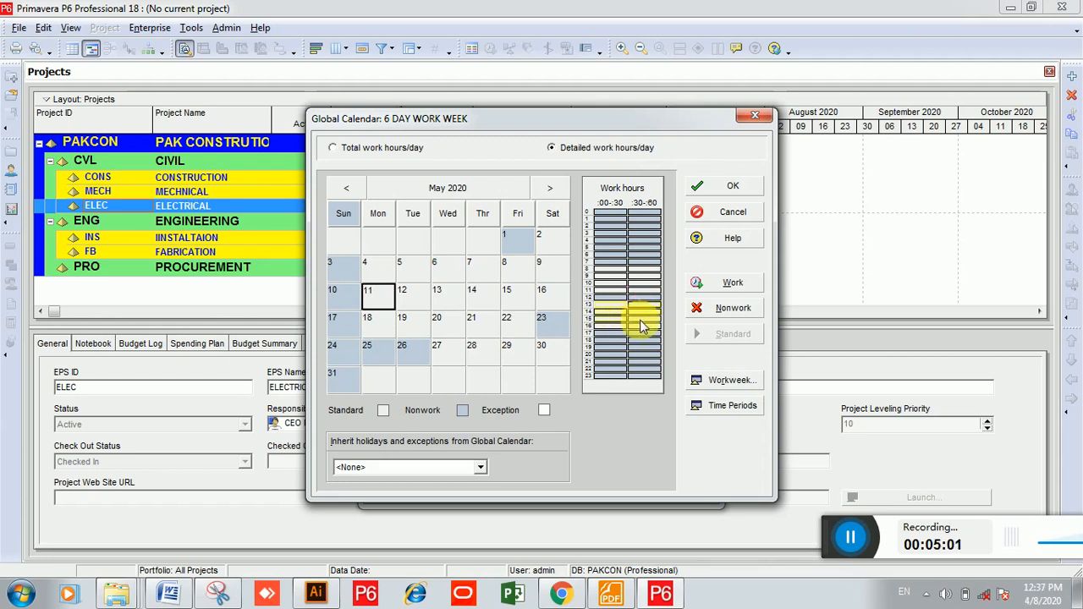
pyautogui.click(707, 311)
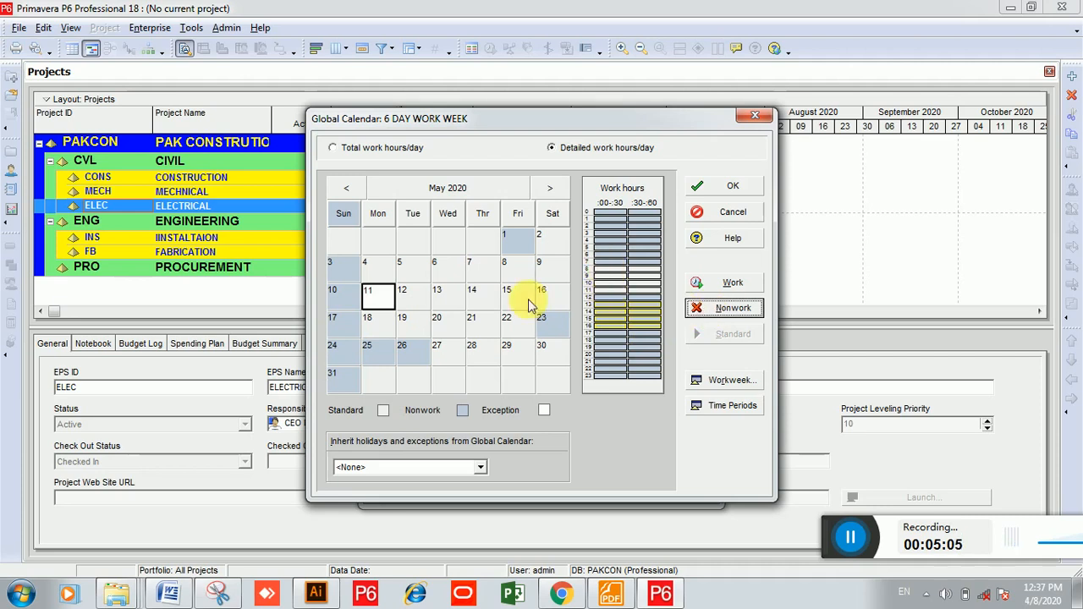
pyautogui.click(423, 293)
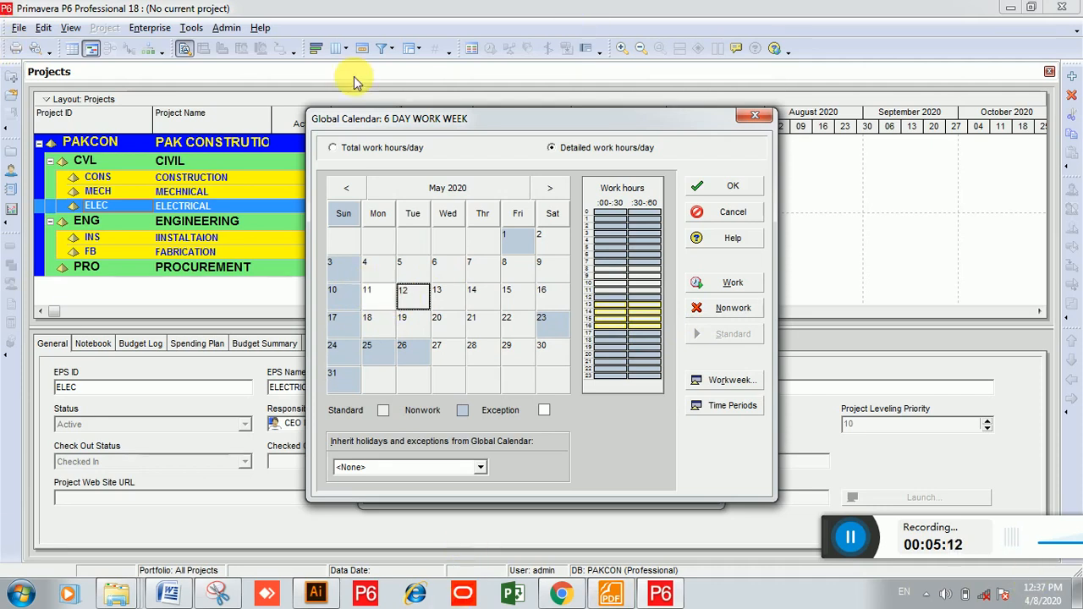
# Set the calendar's work hours per week to 48 in its time period settings
pyautogui.click(718, 408)
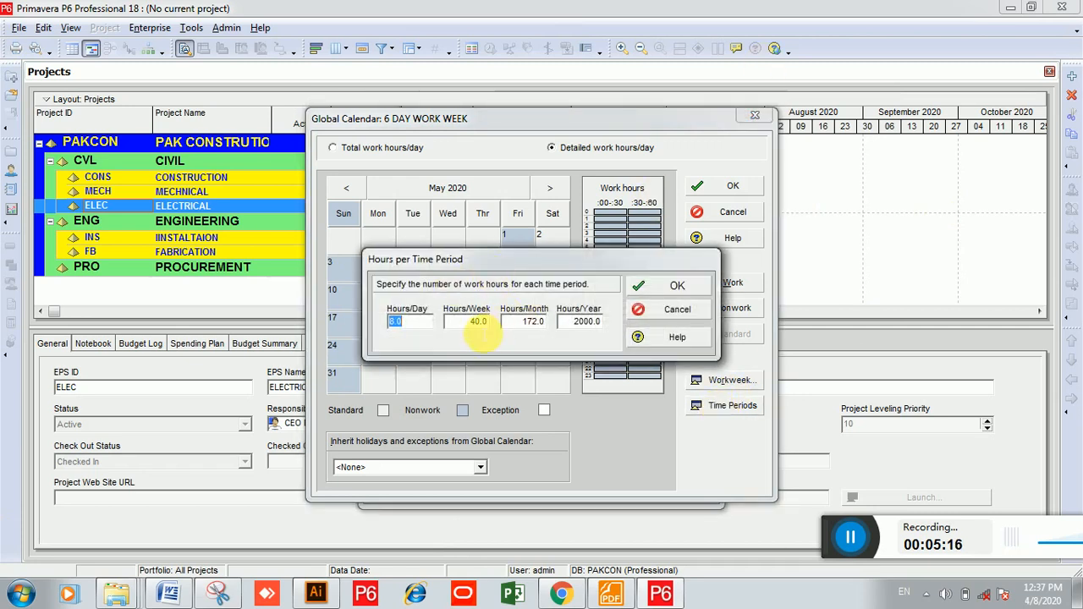
pyautogui.click(474, 322)
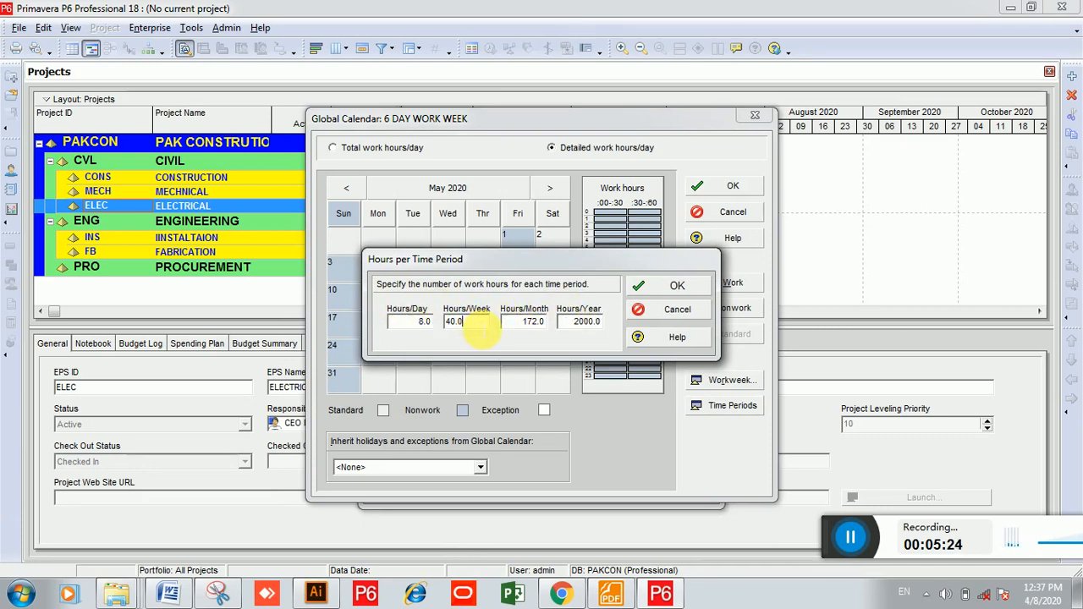
pyautogui.click(402, 326)
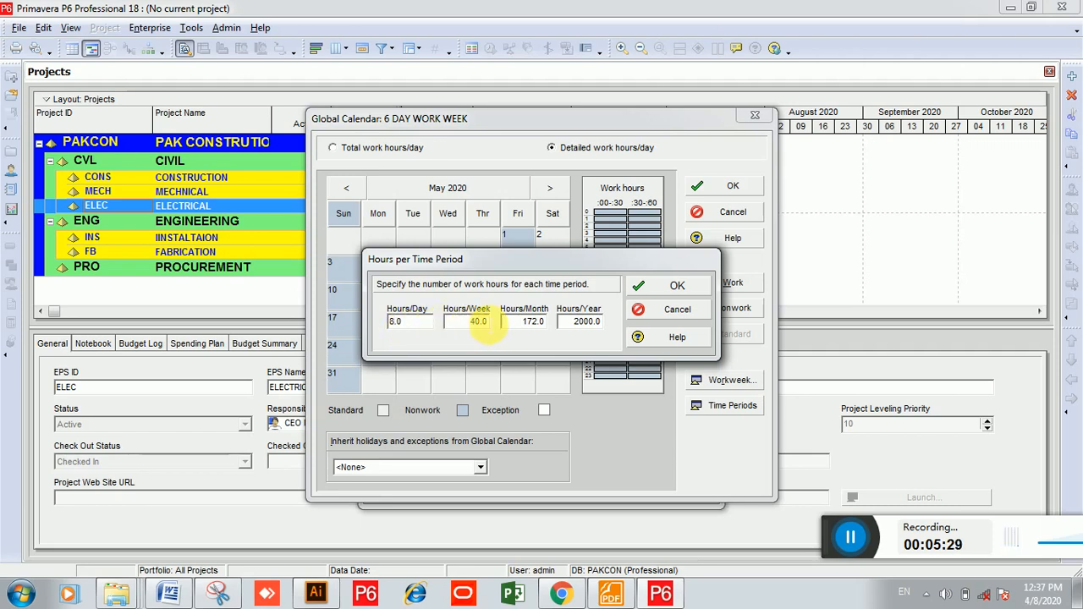
pyautogui.doubleClick(474, 324)
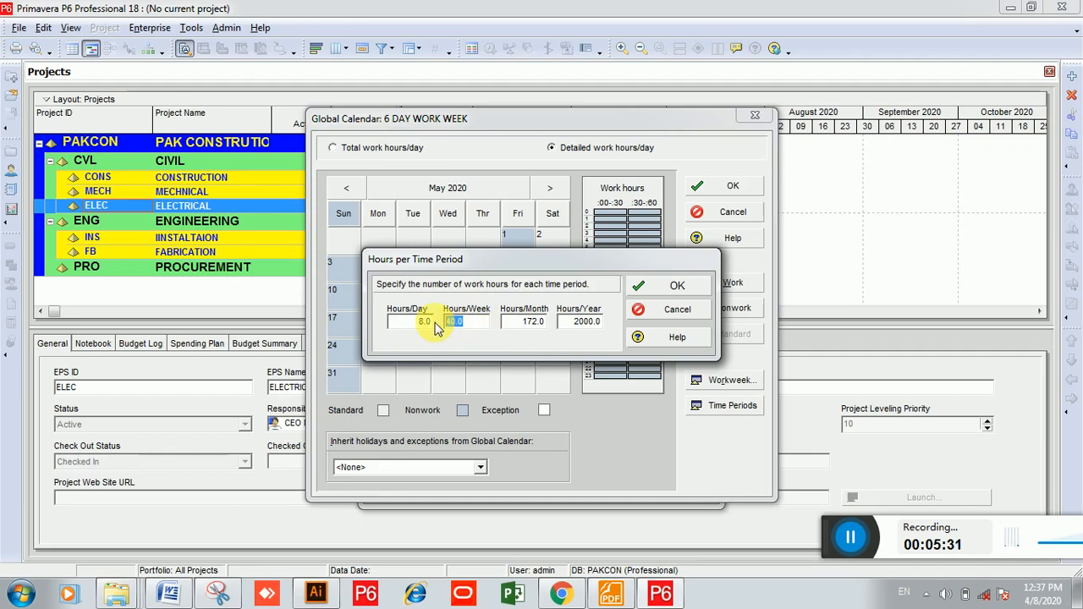
pyautogui.write('48')
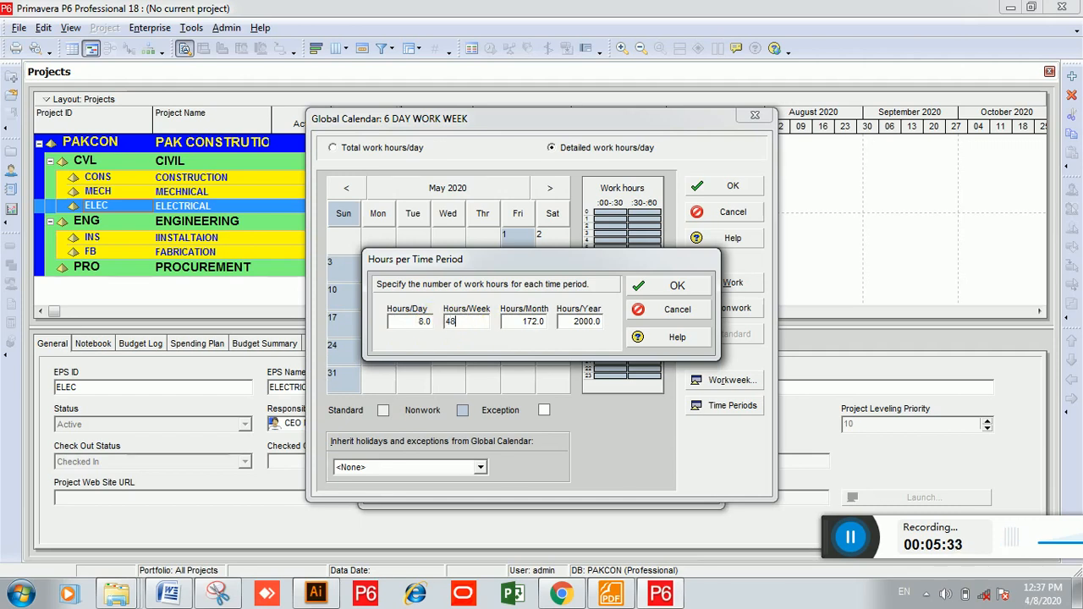
# Set the hours per month to 208 and the hours per year to 2496, and accept the time periods
pyautogui.doubleClick(516, 322)
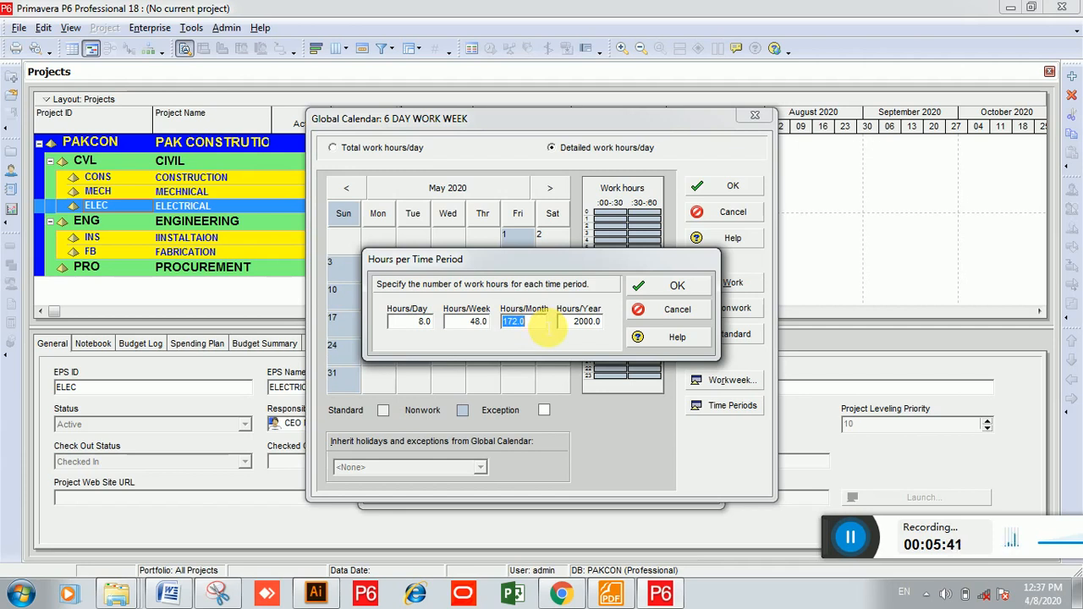
pyautogui.write('208')
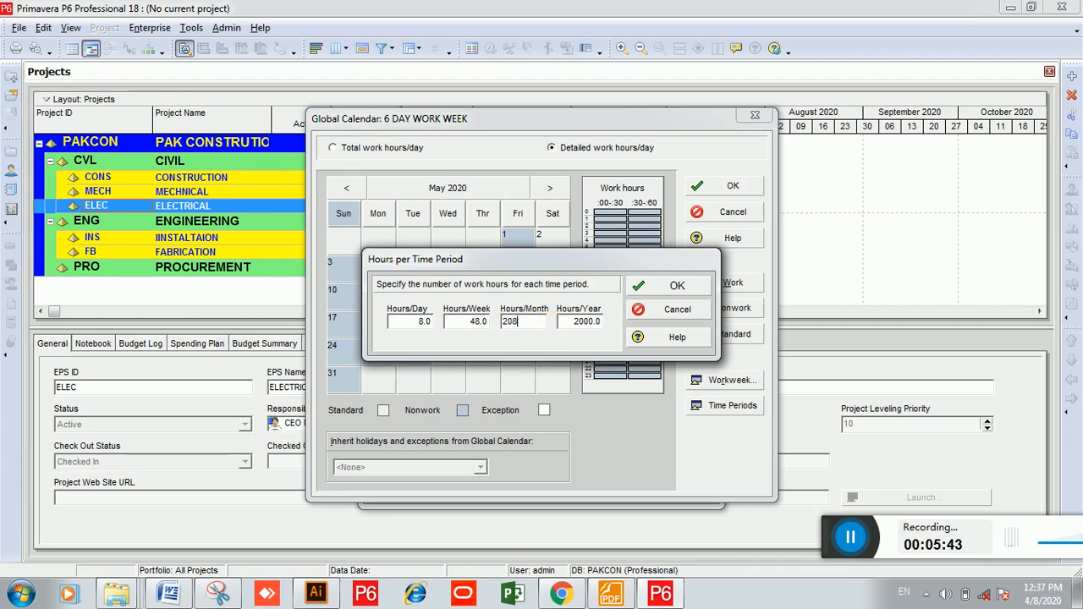
pyautogui.click(581, 320)
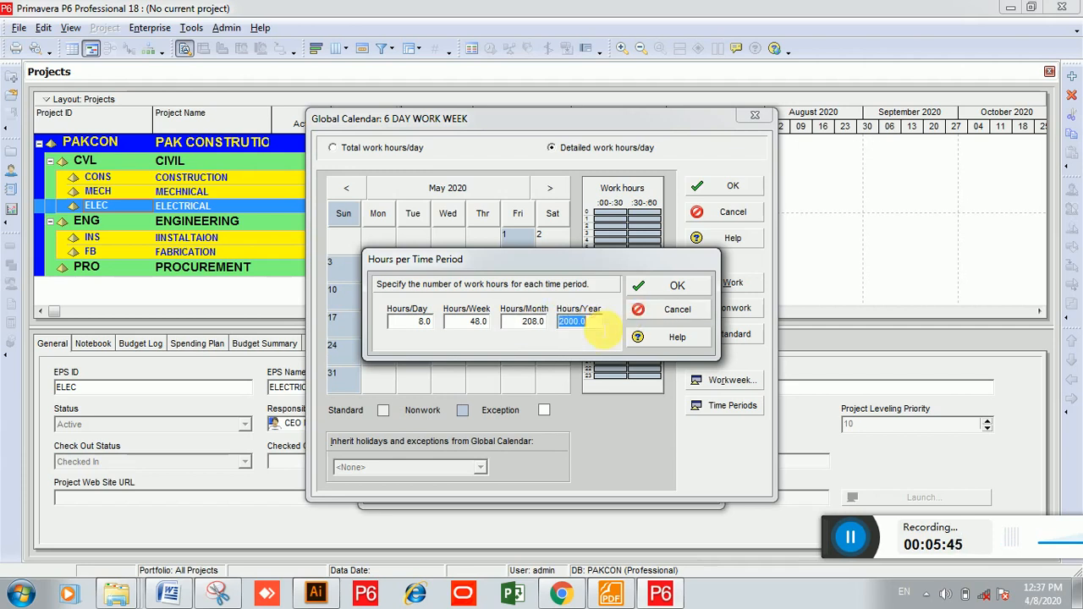
pyautogui.moveTo(602, 322); pyautogui.dragTo(554, 323)
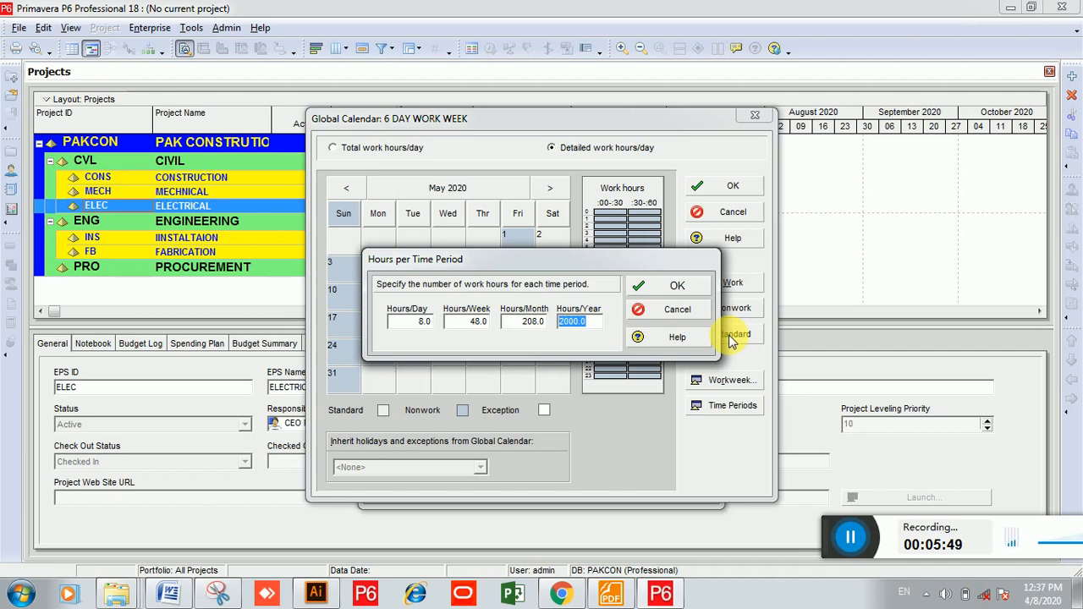
pyautogui.write('4')
pyautogui.press('BackSpace')
pyautogui.write('2')
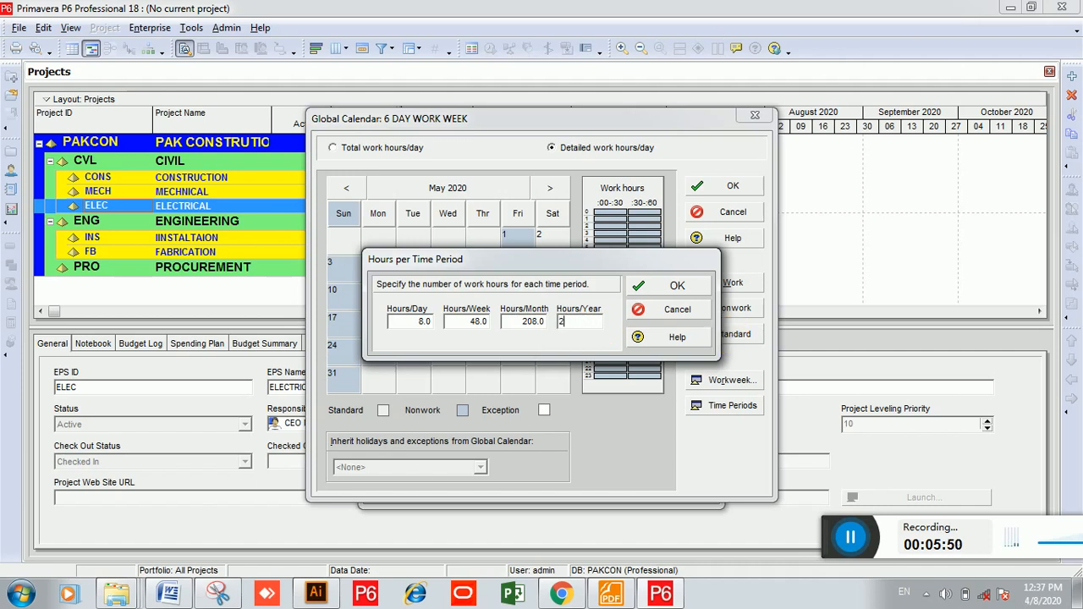
pyautogui.write('496')
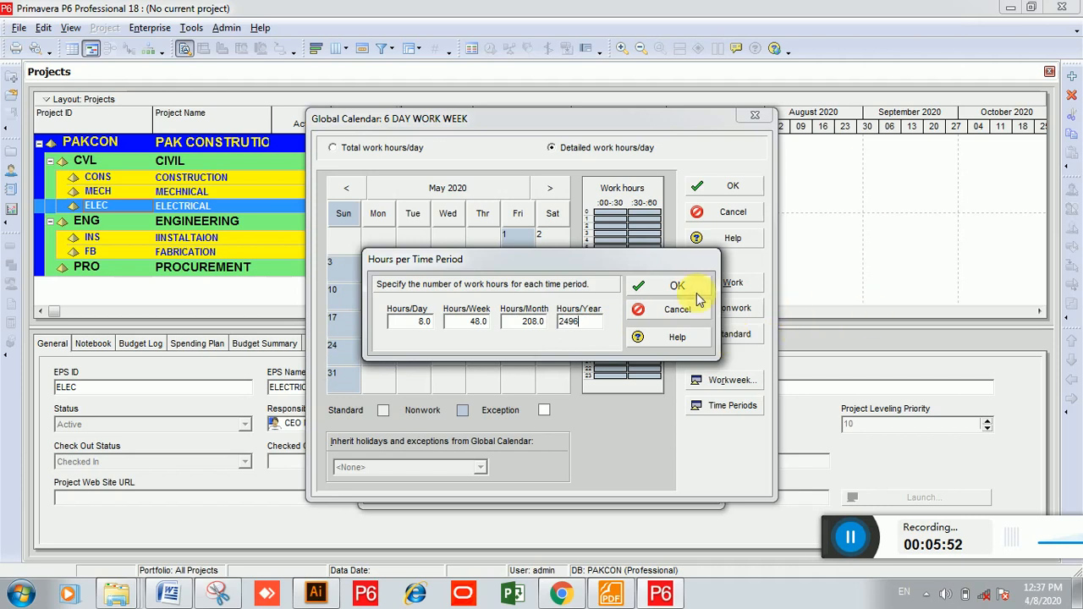
pyautogui.click(691, 287)
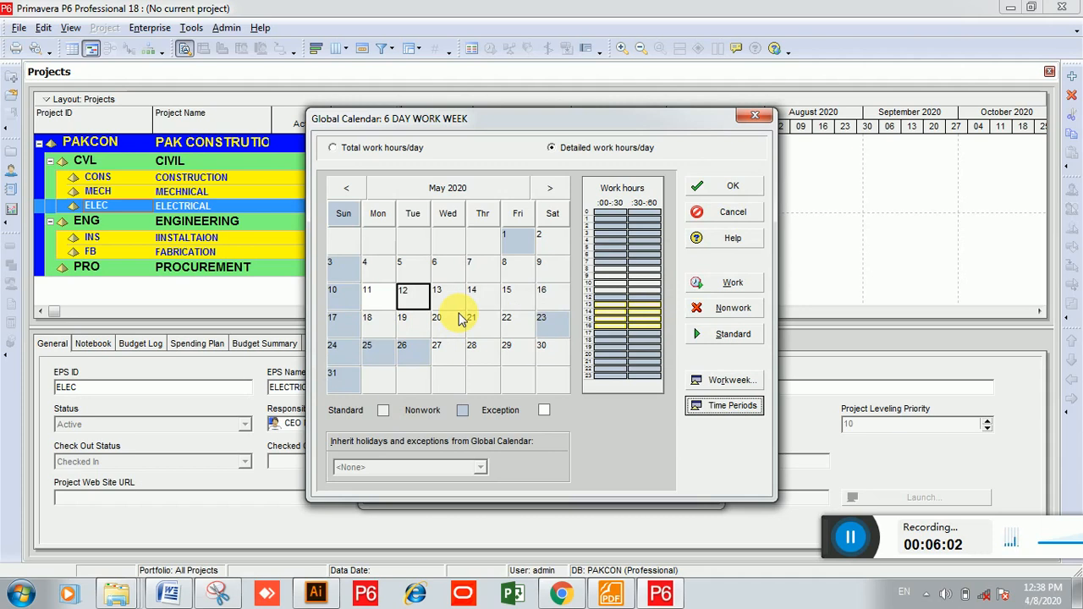
# Accept the changes to the 6 DAY WORK WEEK calendar and close the calendar list
pyautogui.click(715, 191)
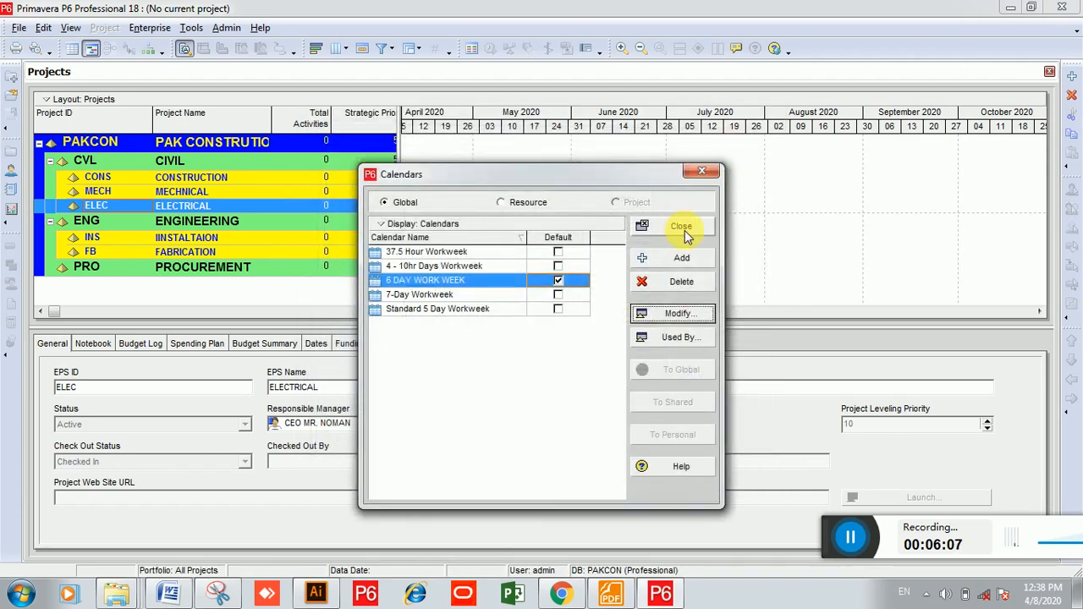
pyautogui.click(685, 230)
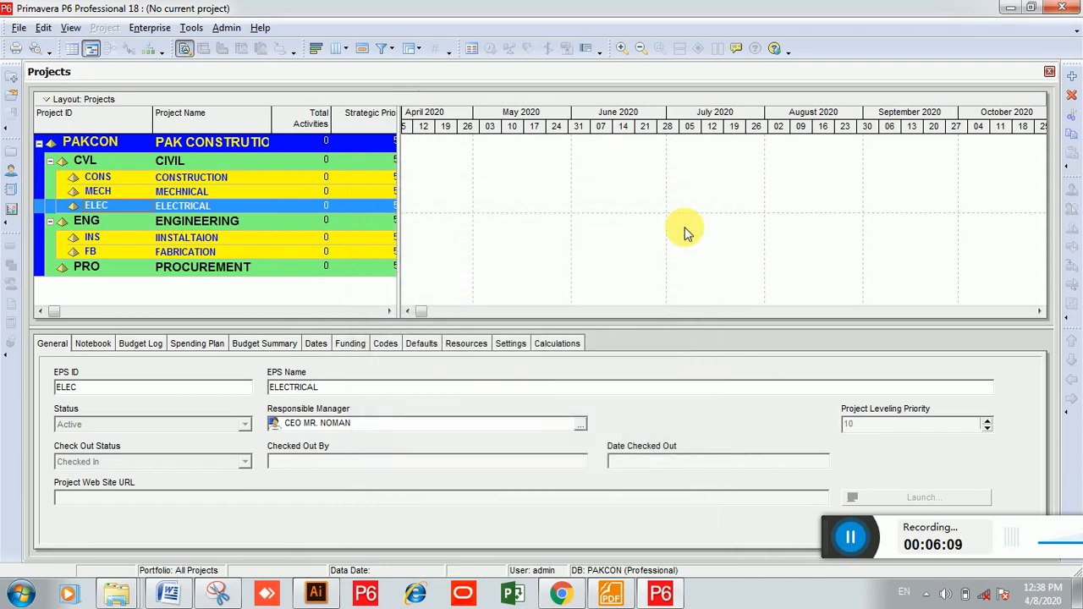